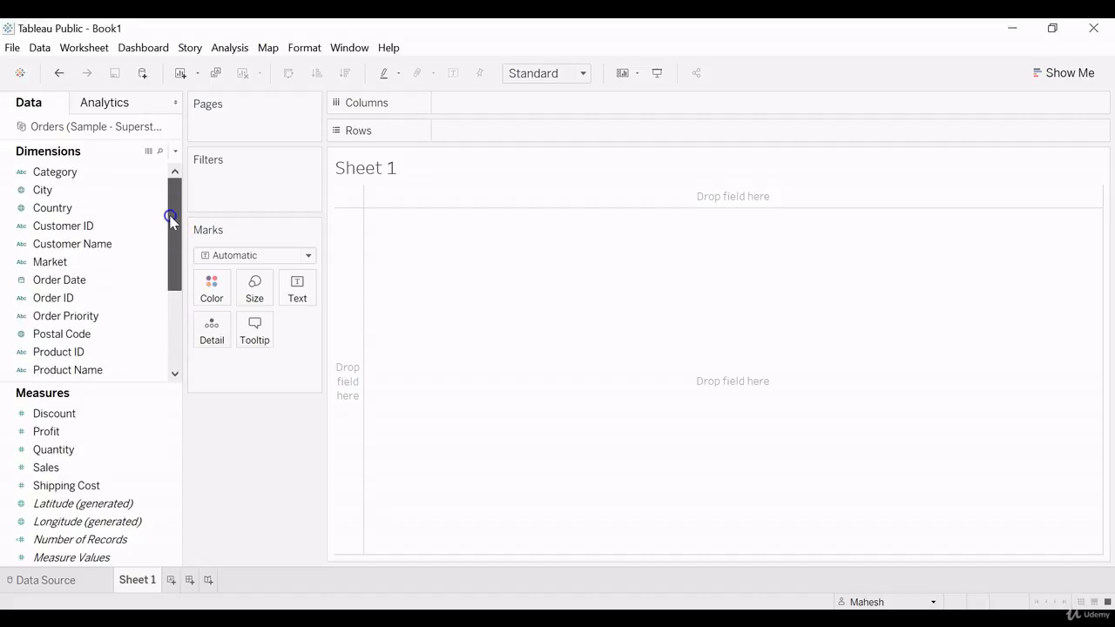
pyautogui.click(62, 209)
pyautogui.moveTo(63, 209); pyautogui.dragTo(185, 237)
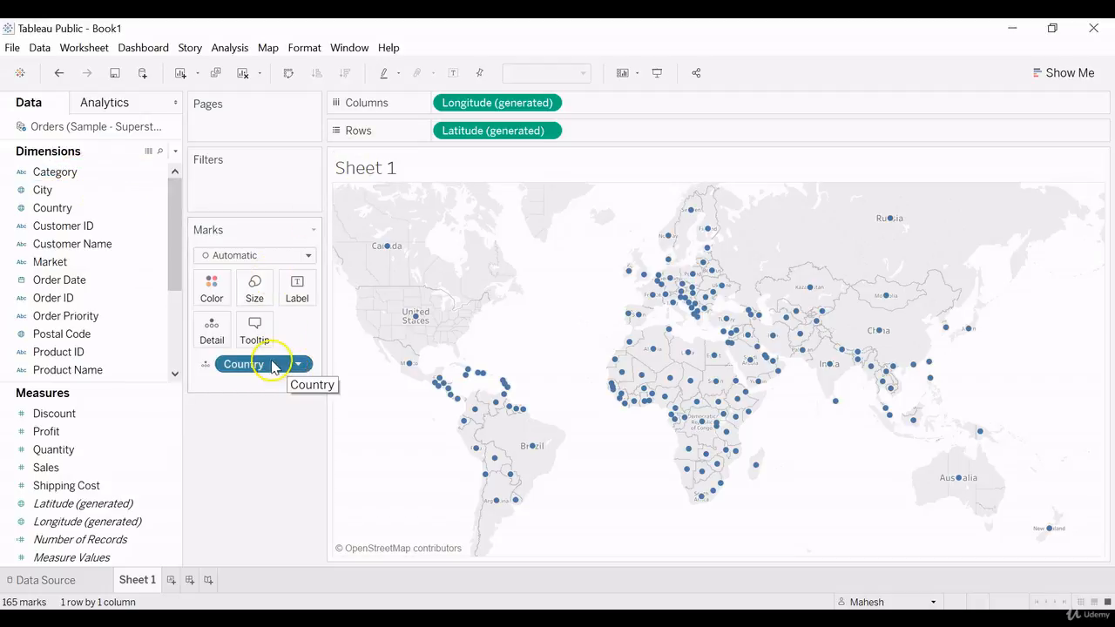
pyautogui.moveTo(273, 363); pyautogui.dragTo(264, 485)
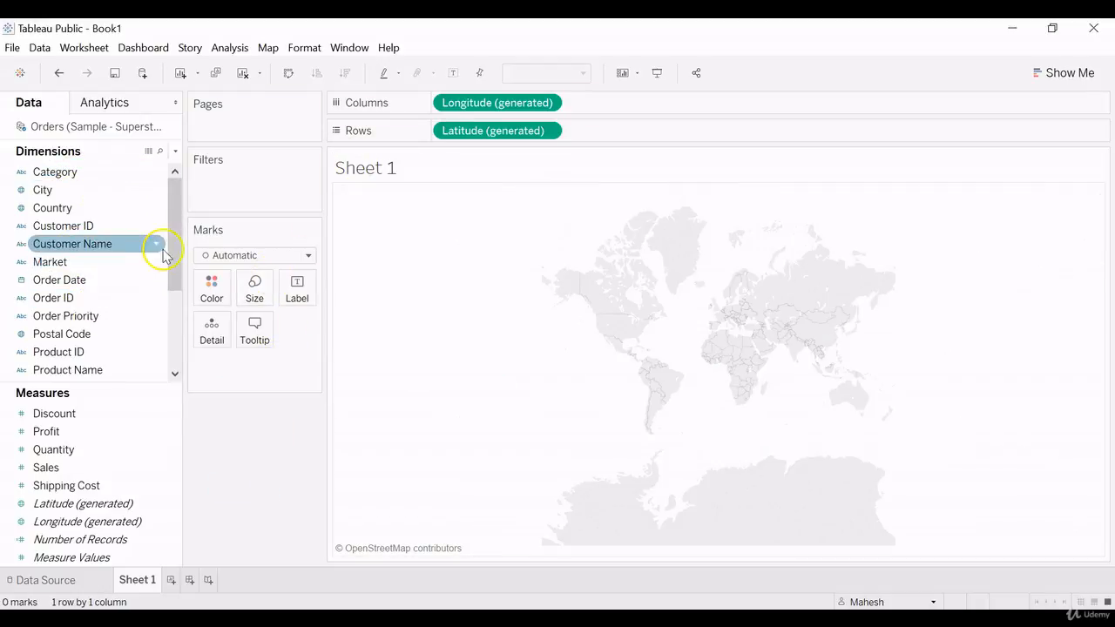
# - Add the Sub-Category dimension to the rows and display the sheet as a text table
pyautogui.moveTo(170, 235); pyautogui.dragTo(172, 308)
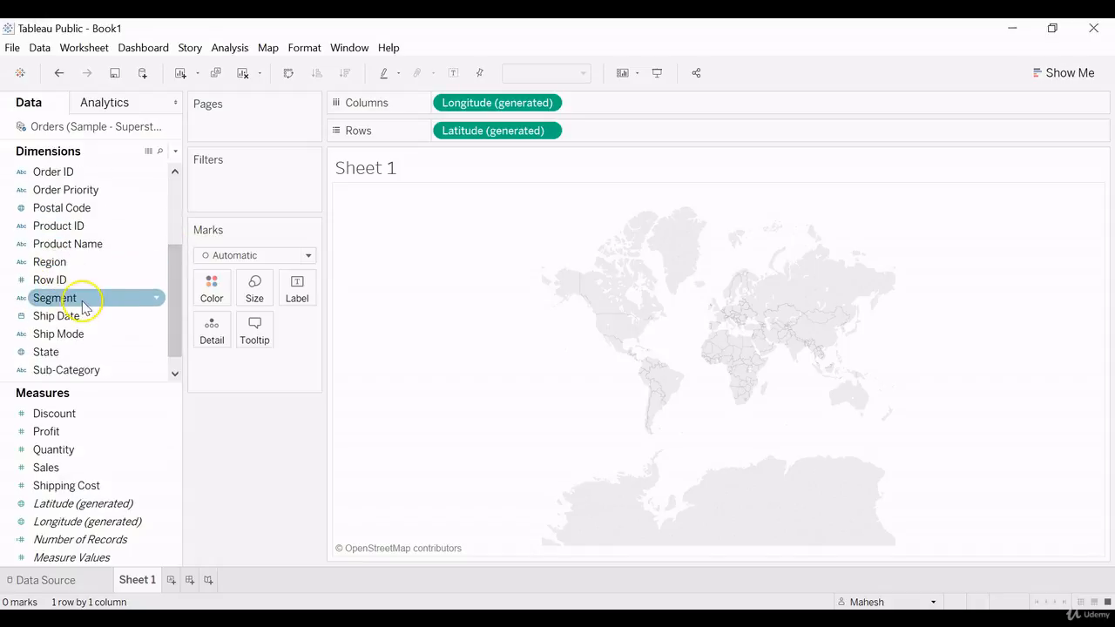
pyautogui.doubleClick(84, 373)
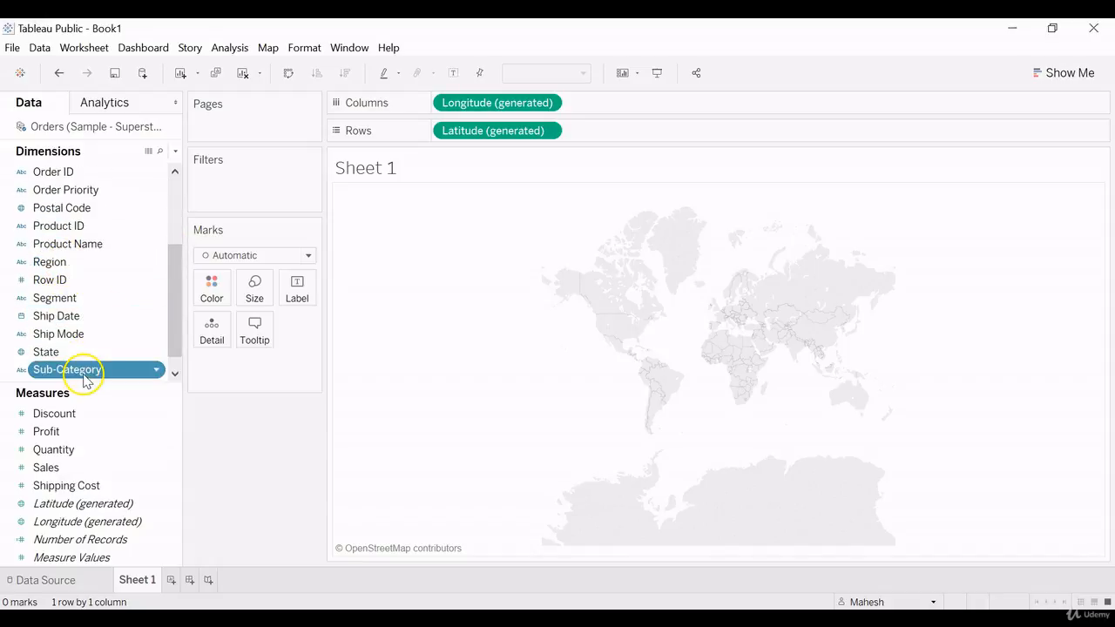
pyautogui.click(547, 102)
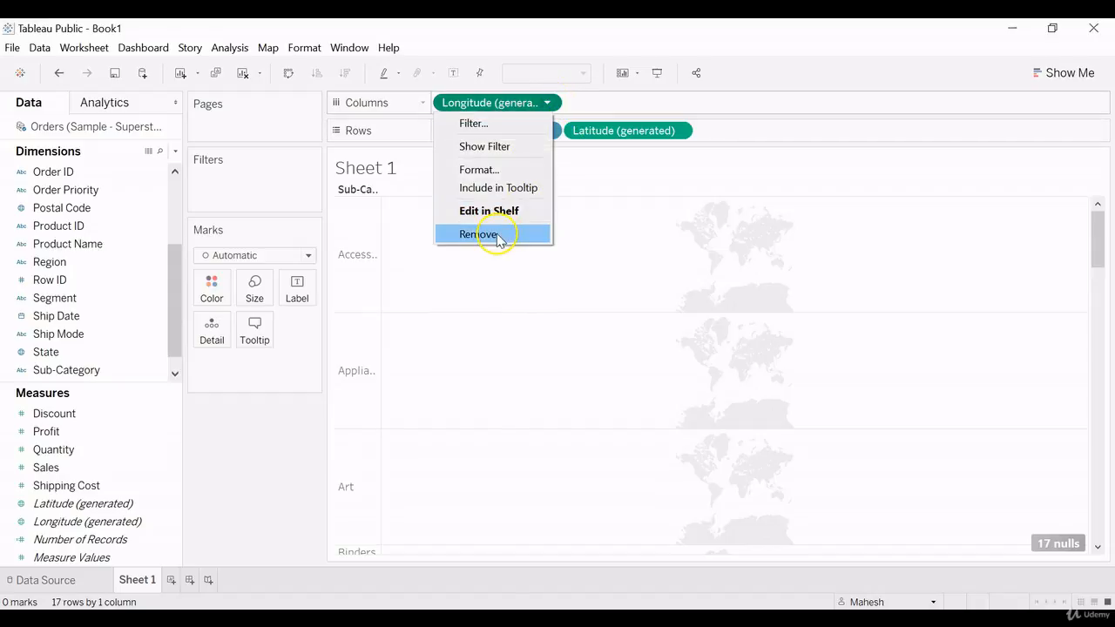
pyautogui.click(1074, 74)
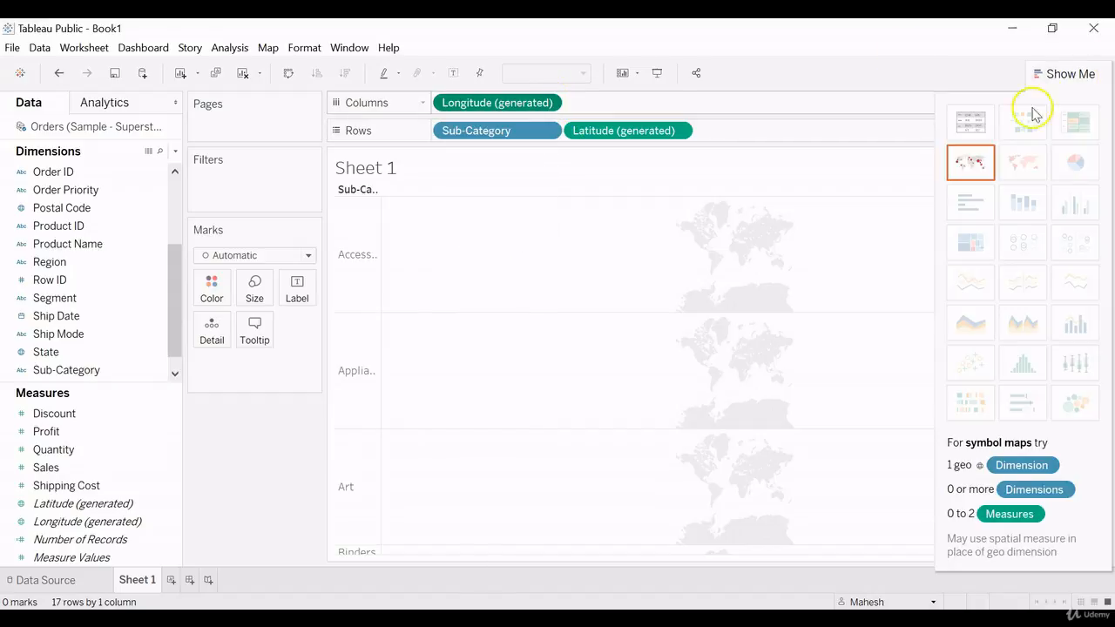
pyautogui.click(973, 121)
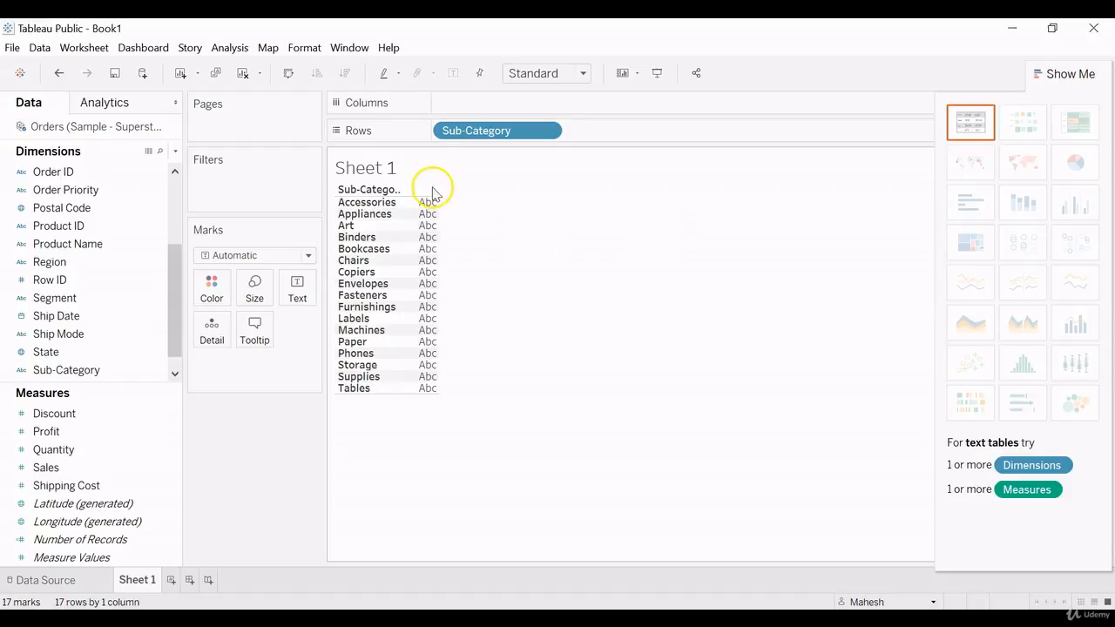
pyautogui.moveTo(425, 275)
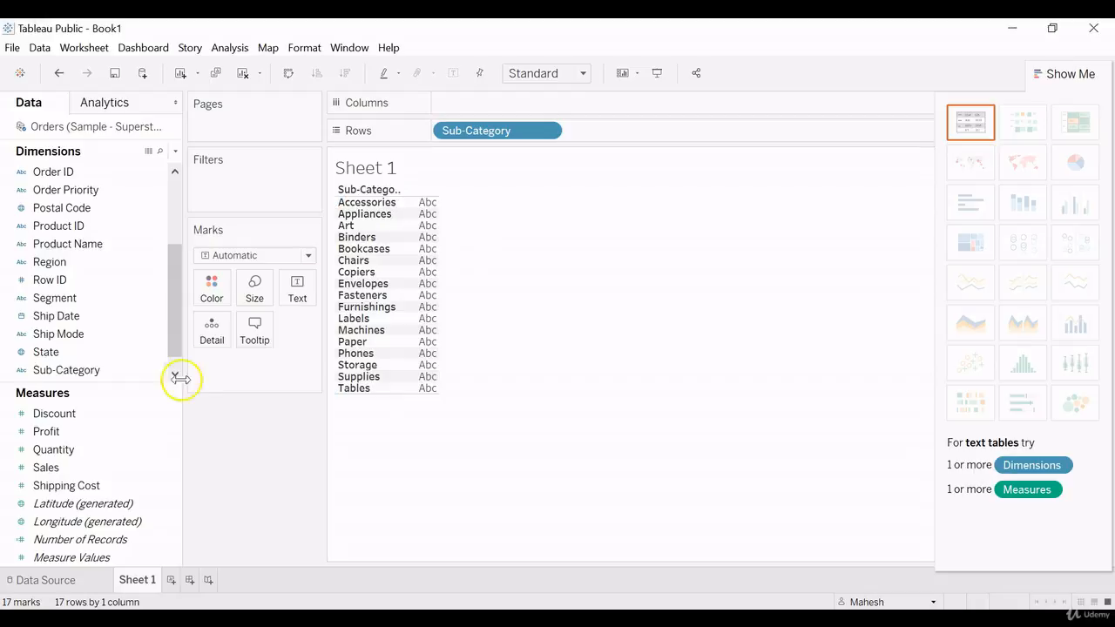
# - Start a calculated field from the Discount measure and browse the String functions in its editor
pyautogui.click(170, 412)
pyautogui.click(172, 412)
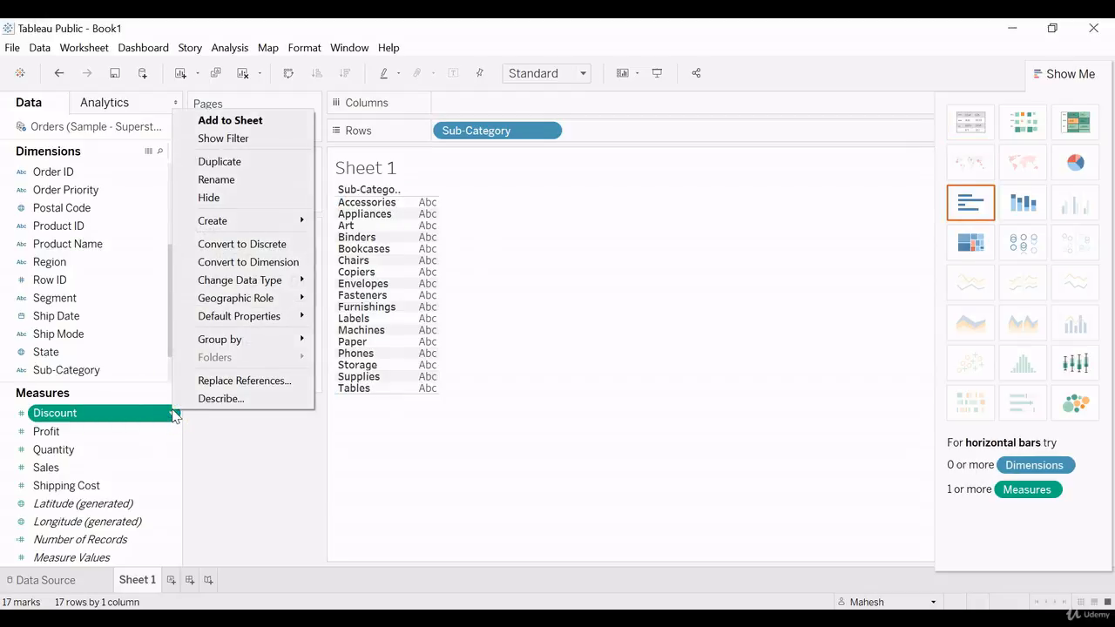
pyautogui.moveTo(266, 223)
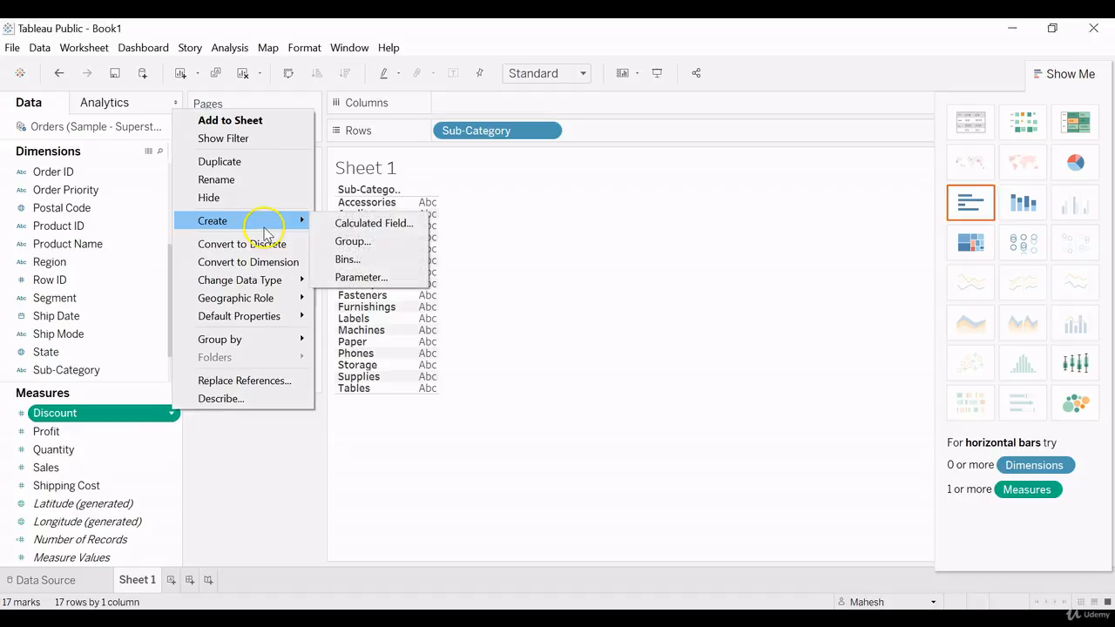
pyautogui.click(375, 224)
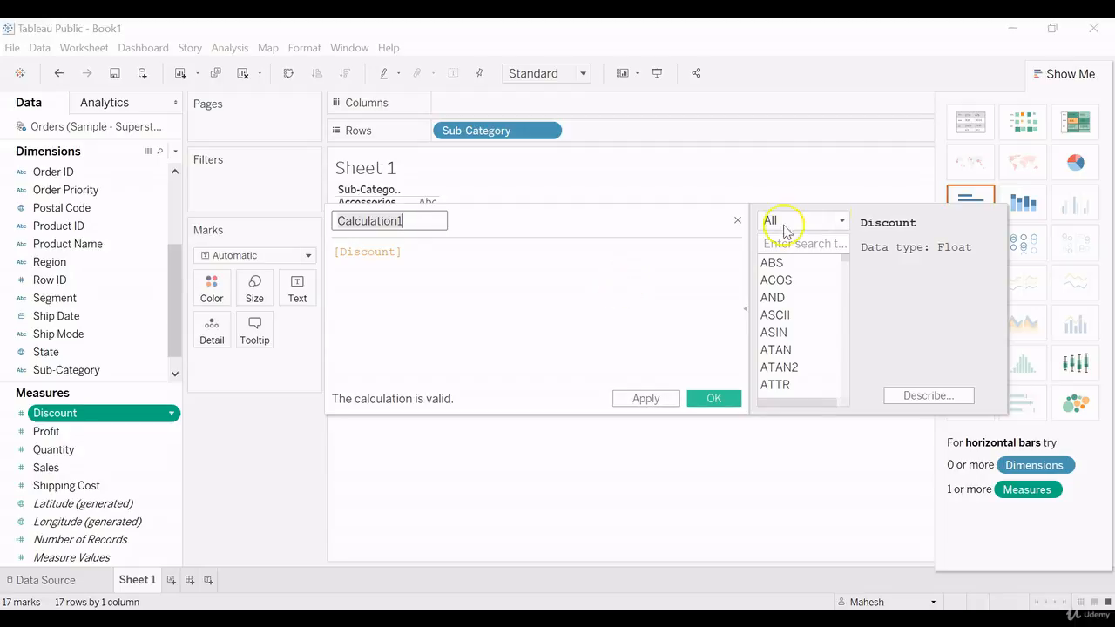
pyautogui.click(842, 220)
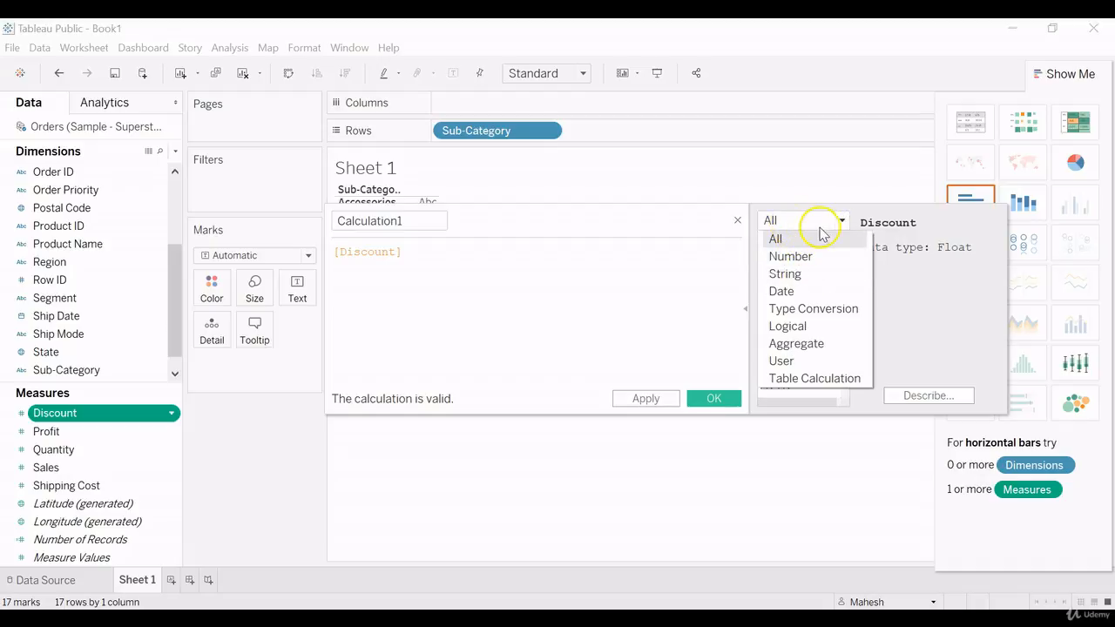
pyautogui.click(797, 277)
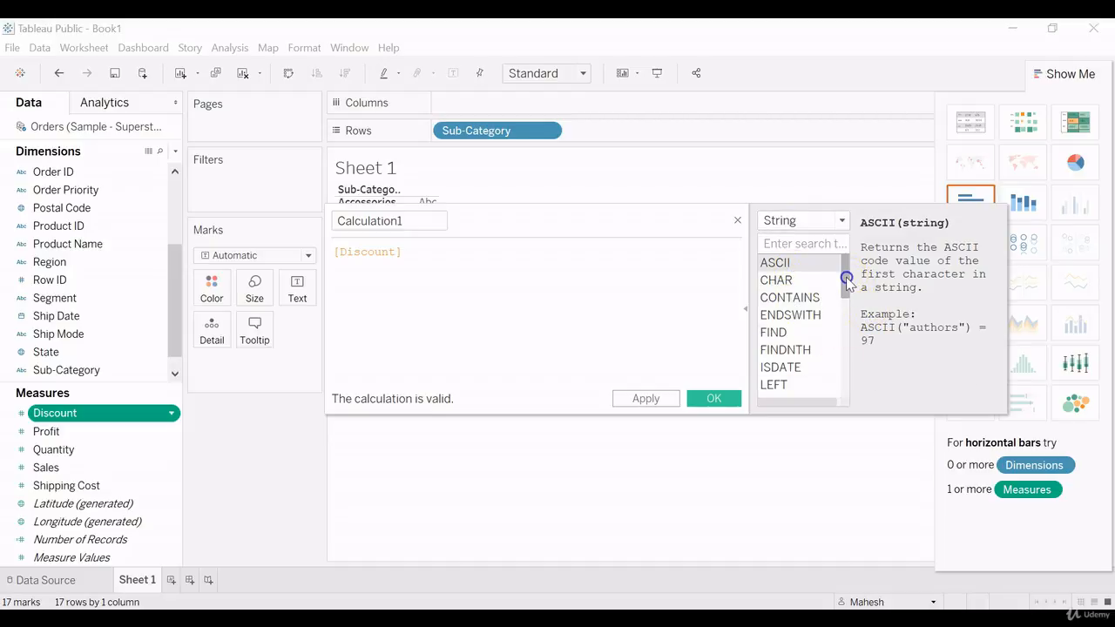
pyautogui.moveTo(842, 274); pyautogui.dragTo(851, 310)
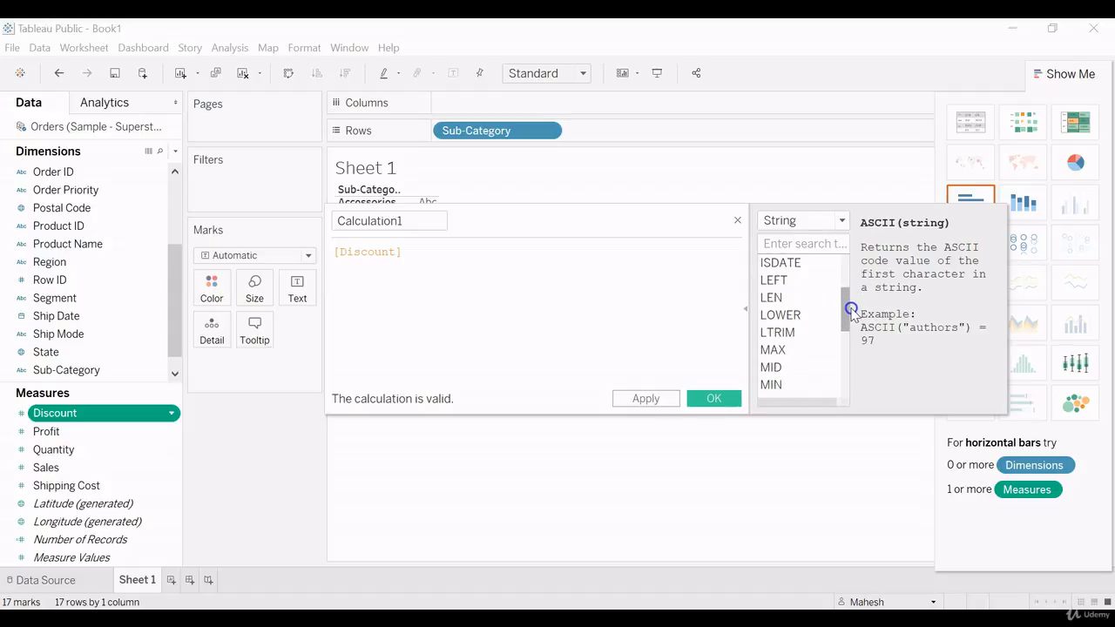
# - Name the calculated field Lower and set its formula to LOWER([Sub-Category])
pyautogui.click(410, 223)
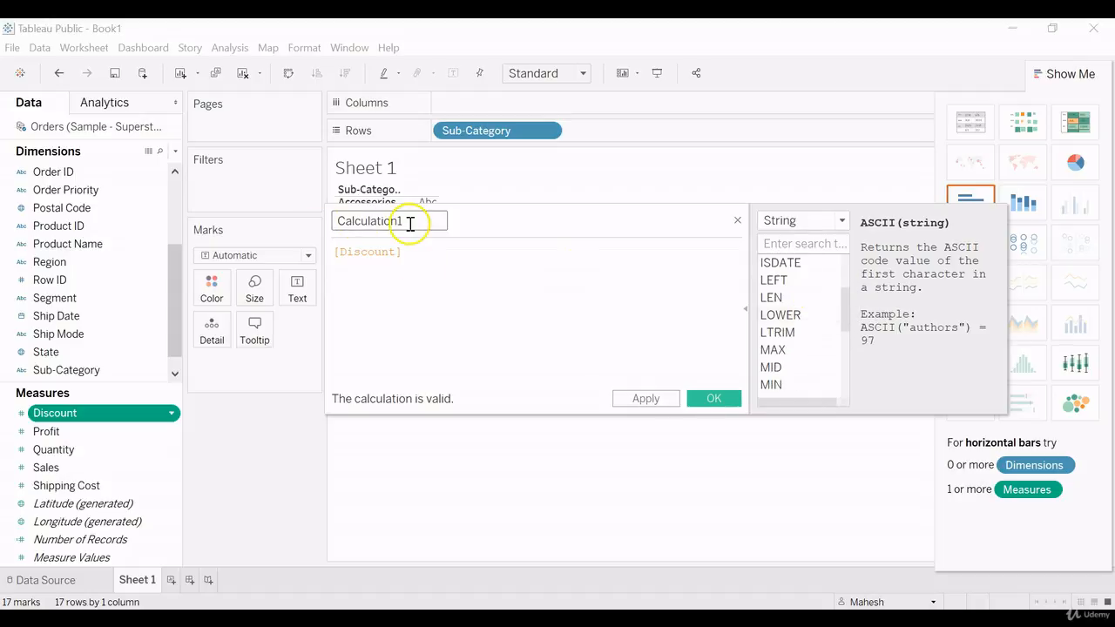
pyautogui.doubleClick(411, 223)
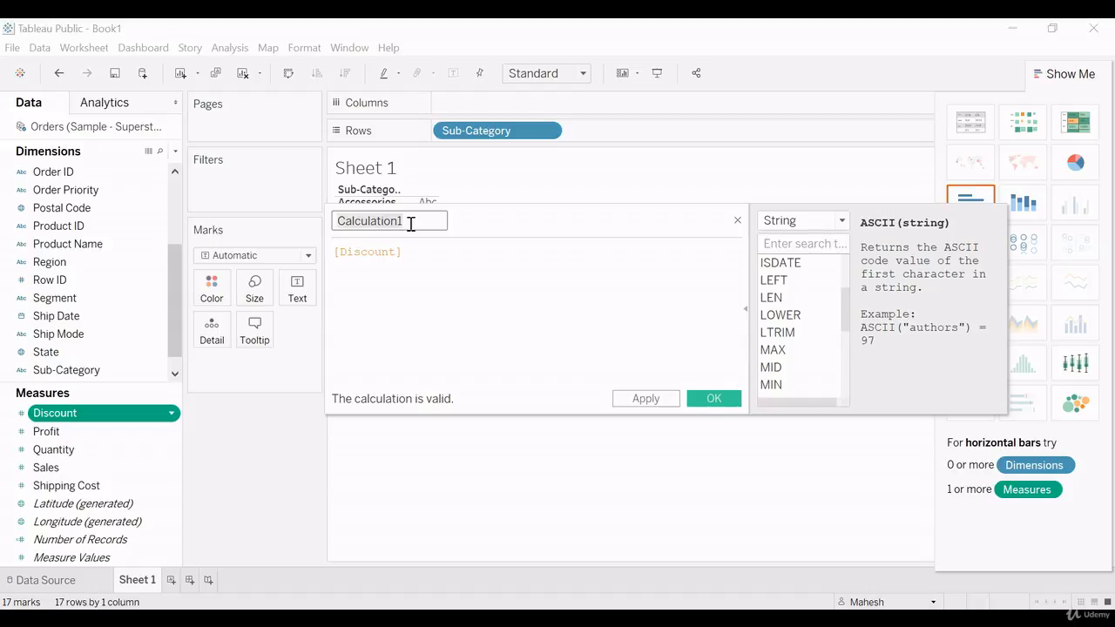
pyautogui.write('Lower')
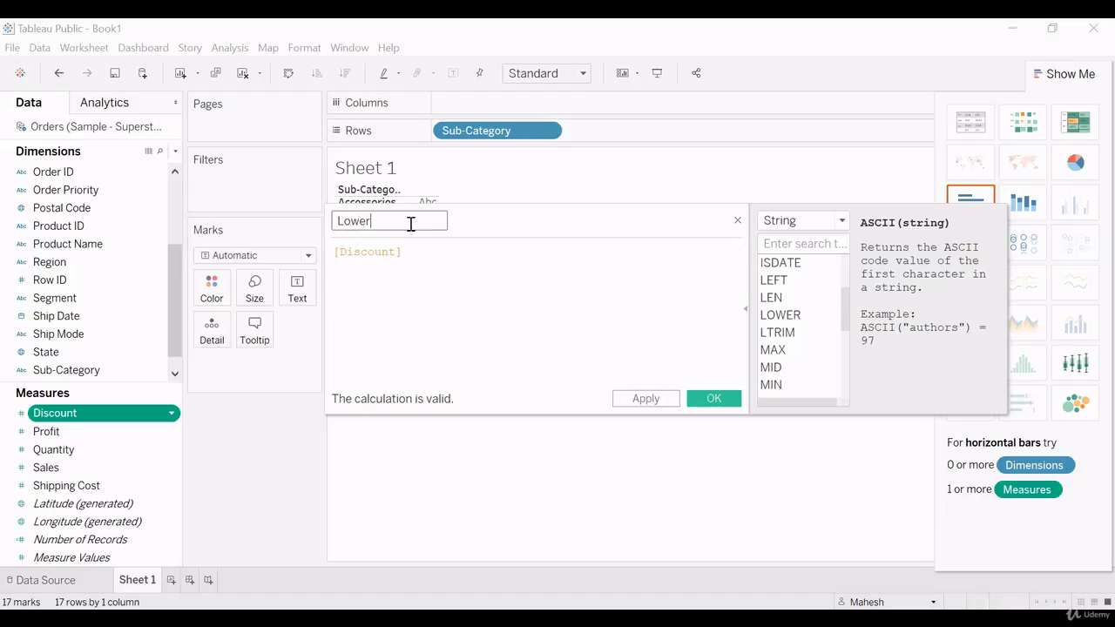
pyautogui.moveTo(410, 254); pyautogui.dragTo(265, 246)
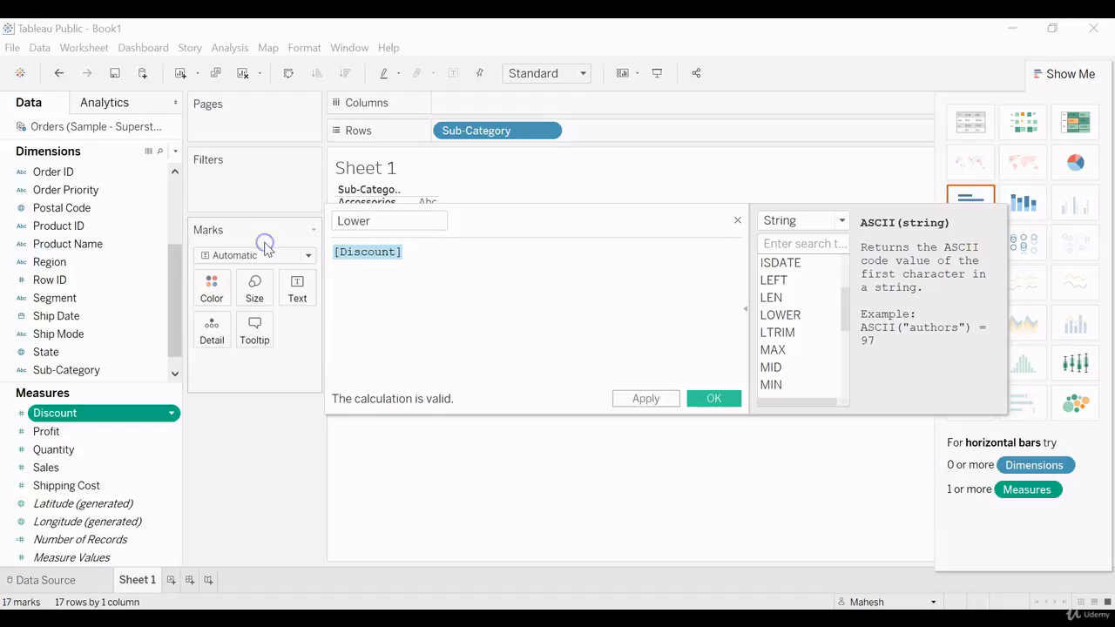
pyautogui.write('low')
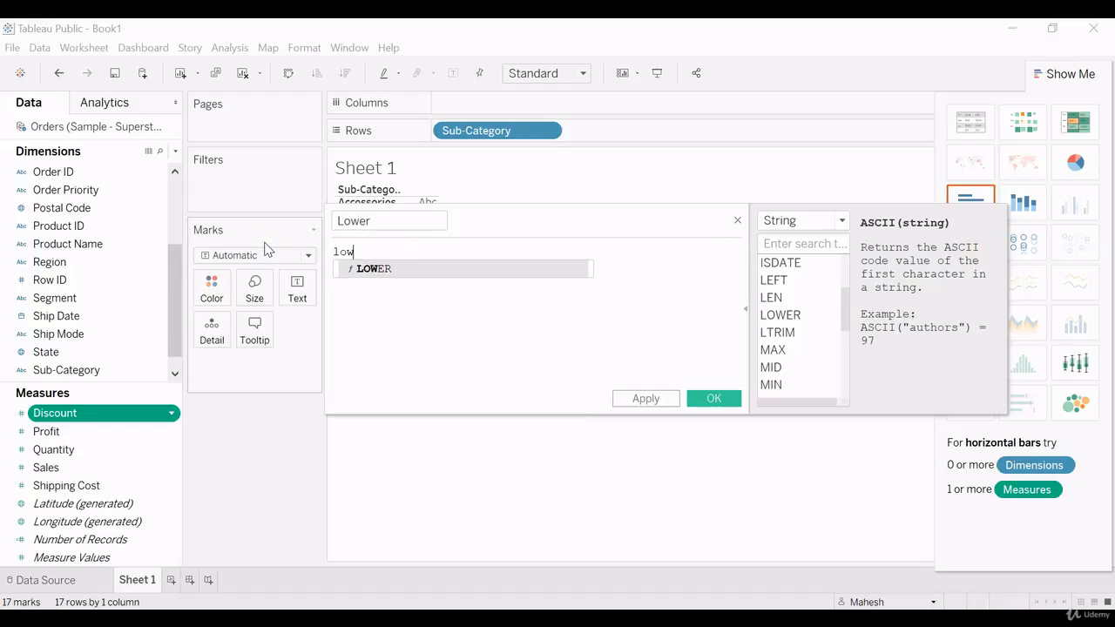
pyautogui.press('Return')
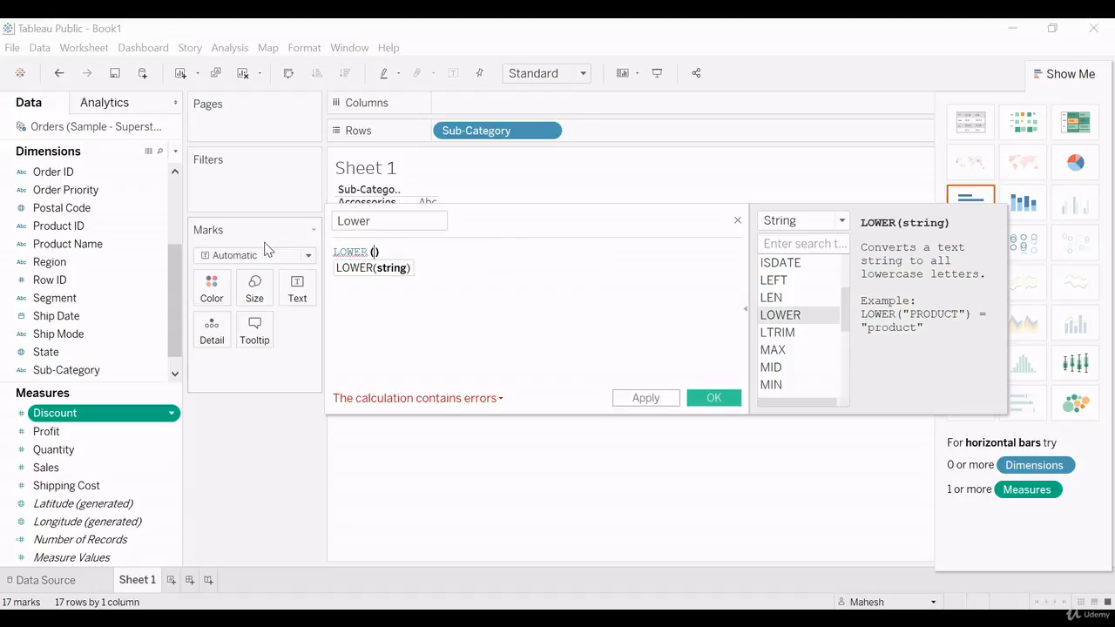
pyautogui.write('su')
pyautogui.press('Return')
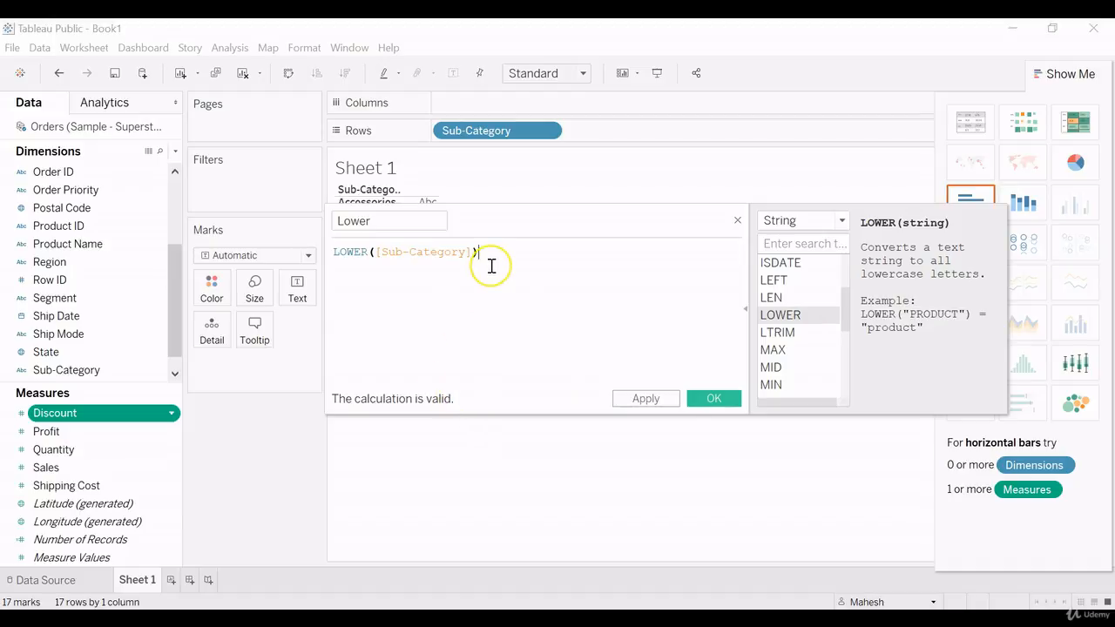
# - Delete the formula's closing parenthesis, inspect the calculation error details, and restore the parenthesis
pyautogui.press('BackSpace')
pyautogui.click(521, 289)
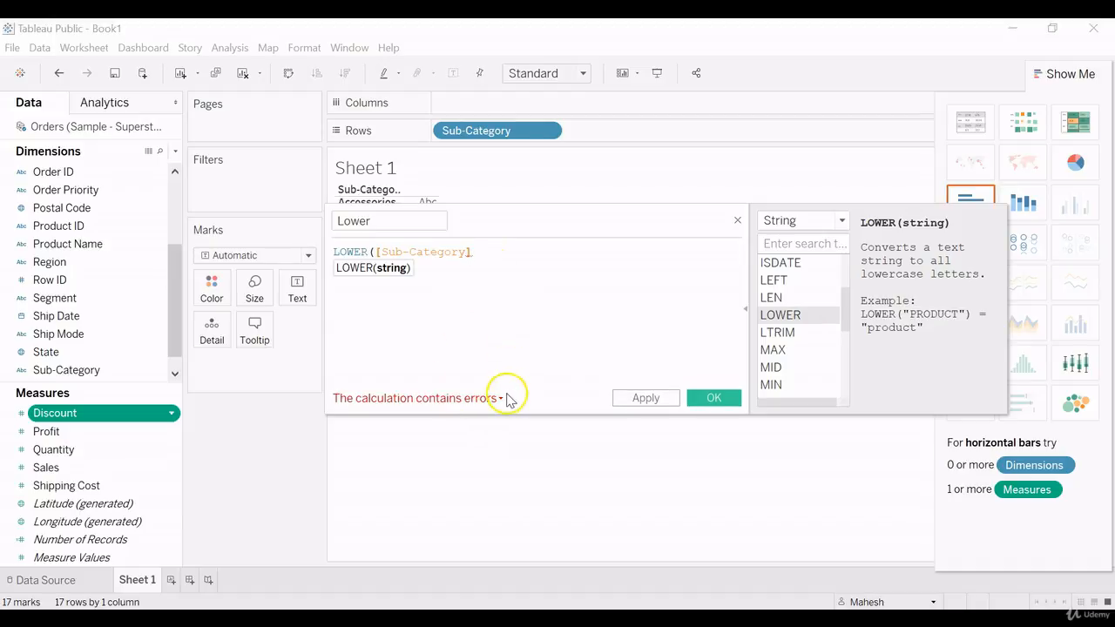
pyautogui.click(501, 401)
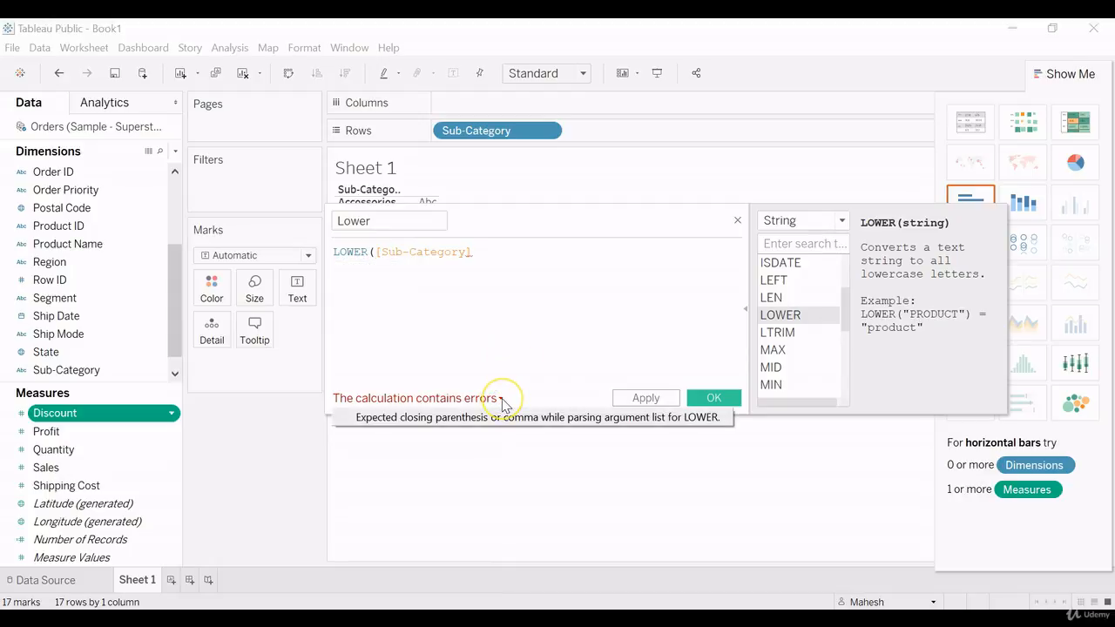
pyautogui.click(443, 422)
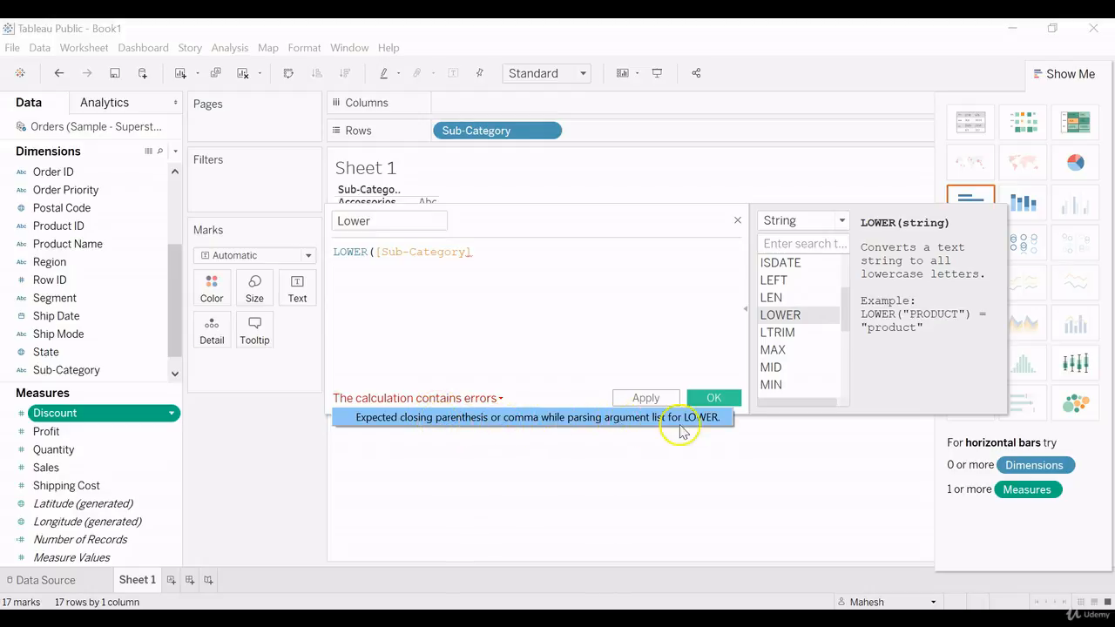
pyautogui.click(490, 252)
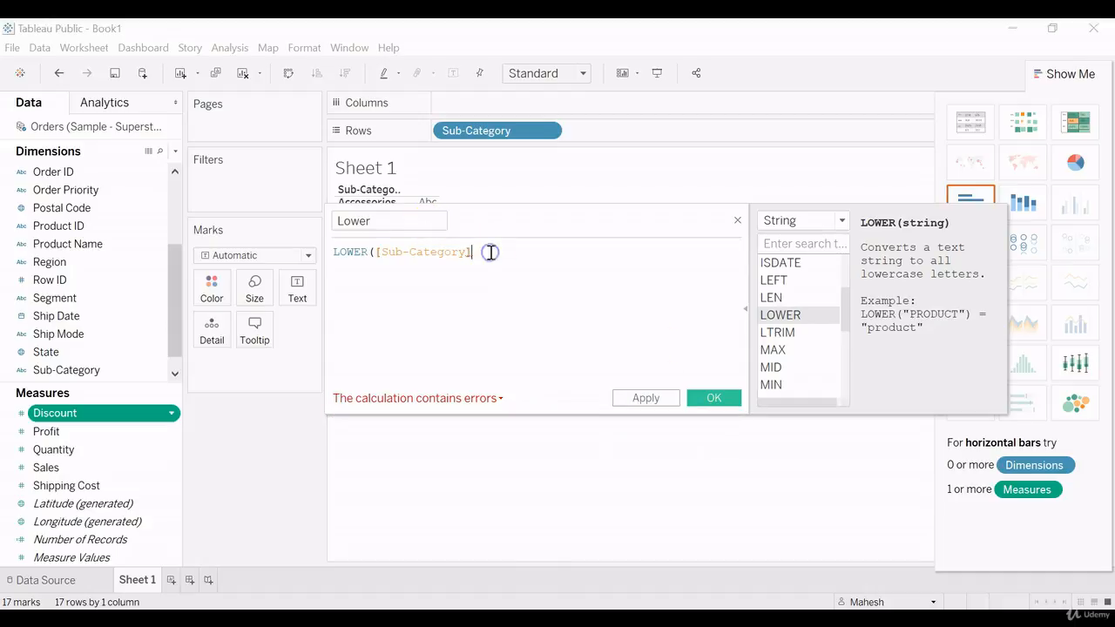
pyautogui.write(')')
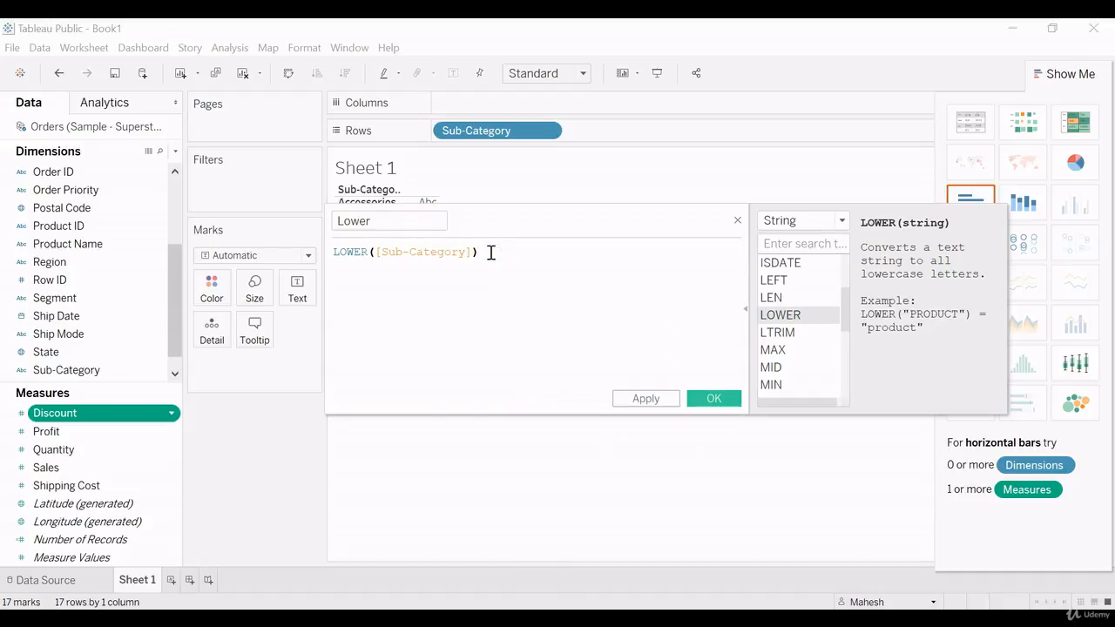
# - Save the Lower calculation and replace Sub-Category with the Lower field in the table's rows
pyautogui.click(710, 401)
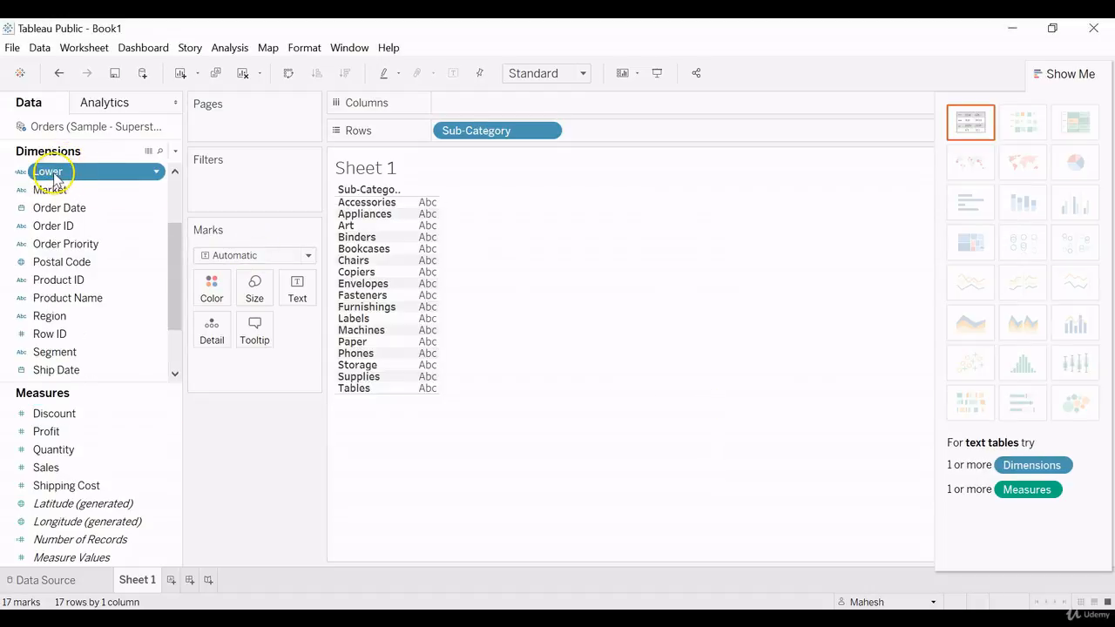
pyautogui.moveTo(54, 175); pyautogui.dragTo(399, 220)
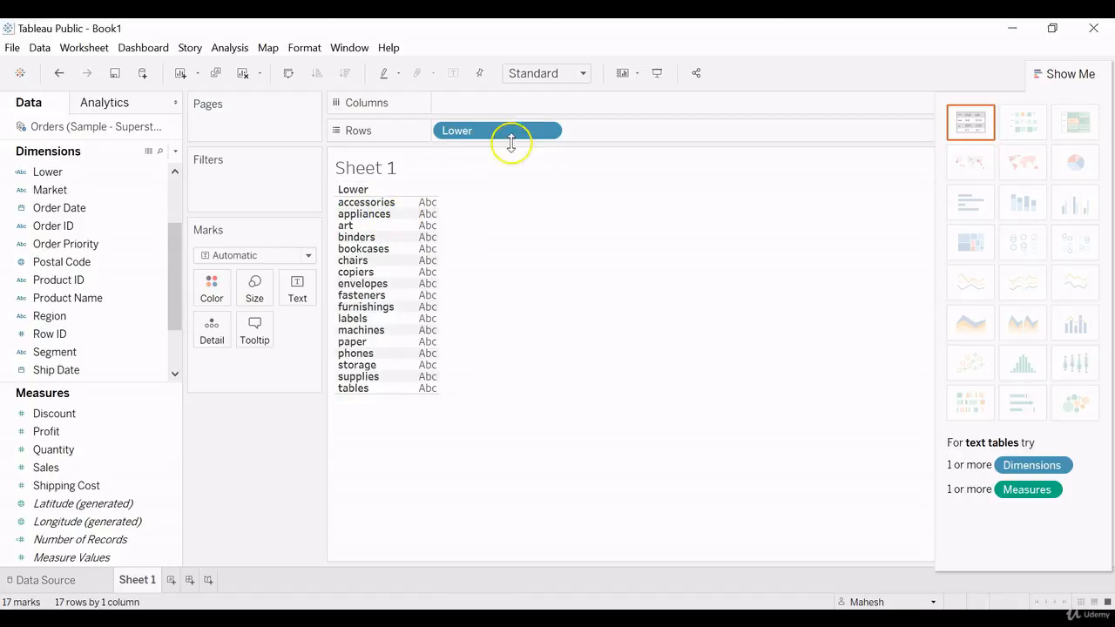
# - Start a new calculated field based on the Lower dimension
pyautogui.click(69, 172)
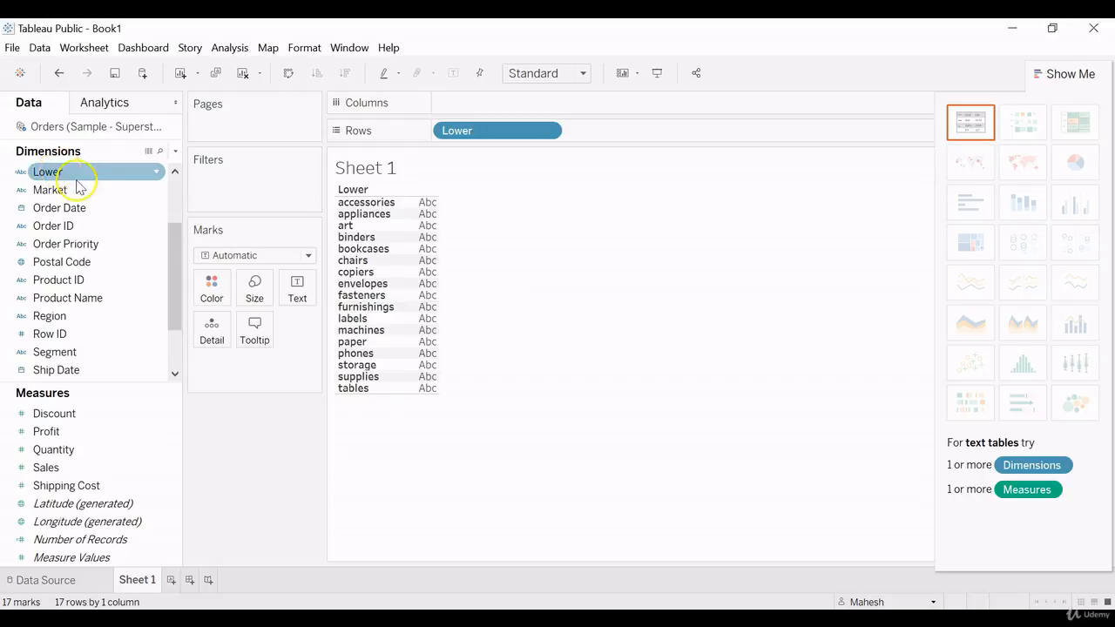
pyautogui.click(151, 173)
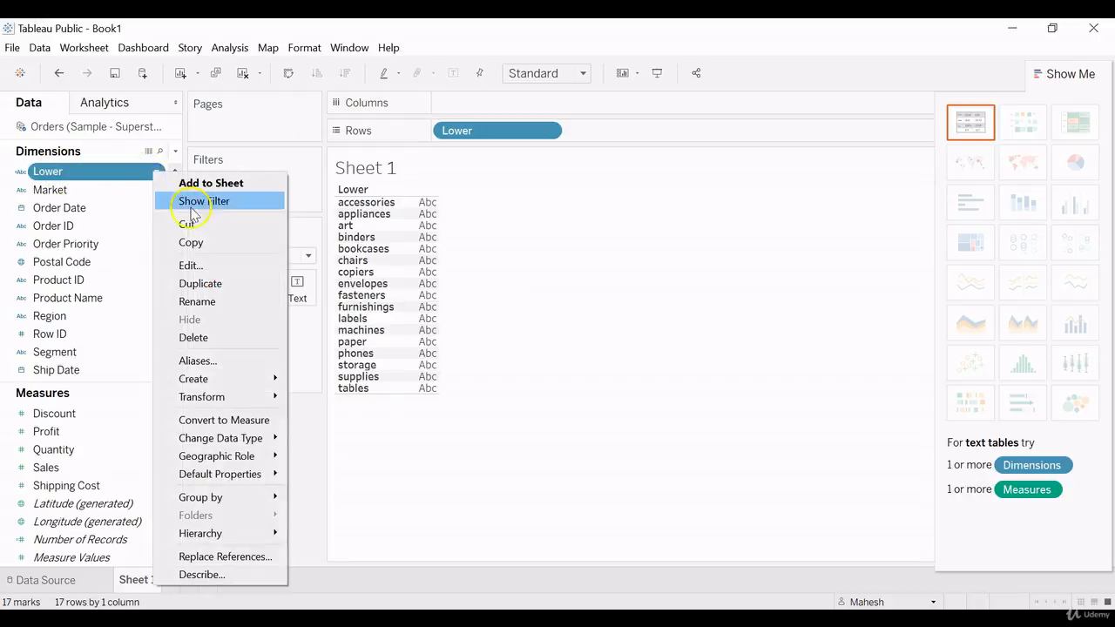
pyautogui.moveTo(196, 379)
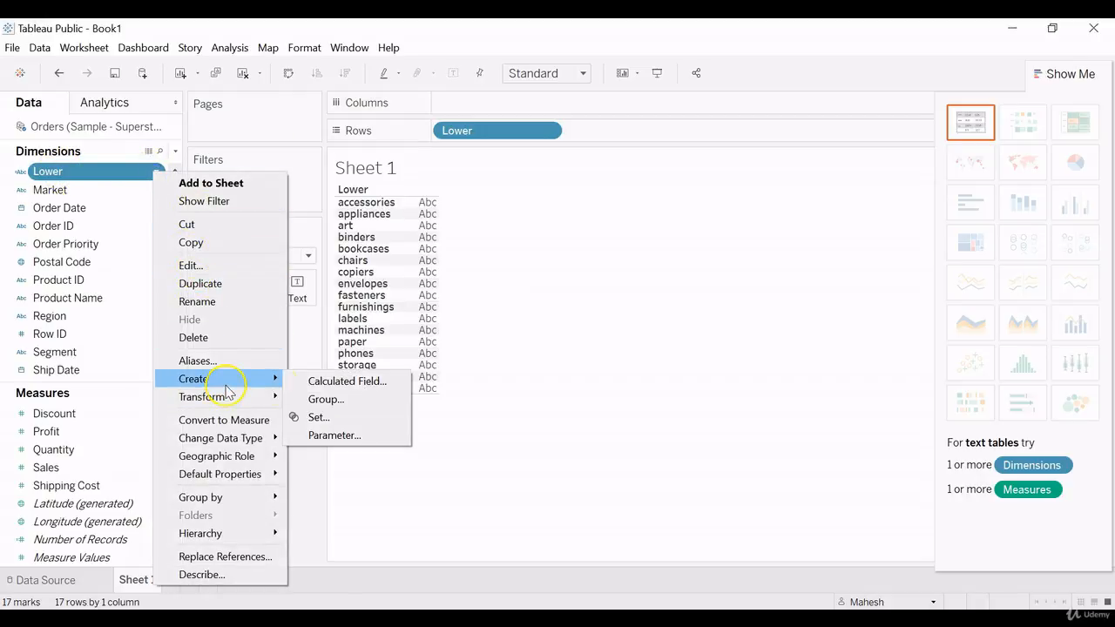
pyautogui.click(341, 381)
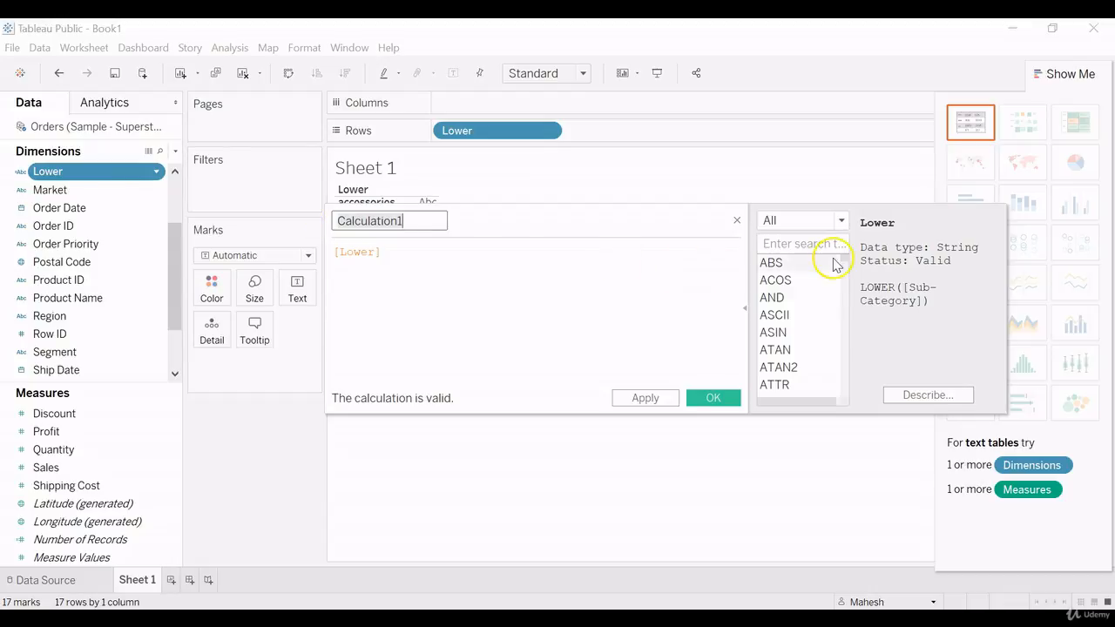
# - Restrict the function list to String functions and search it for "u"
pyautogui.click(842, 220)
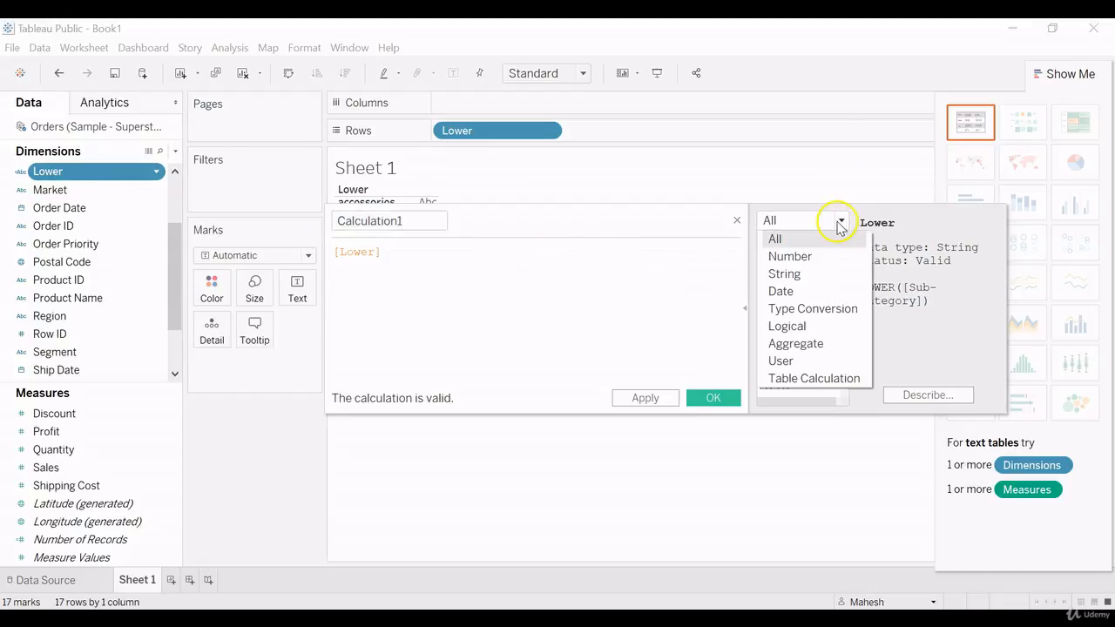
pyautogui.click(811, 272)
pyautogui.click(816, 243)
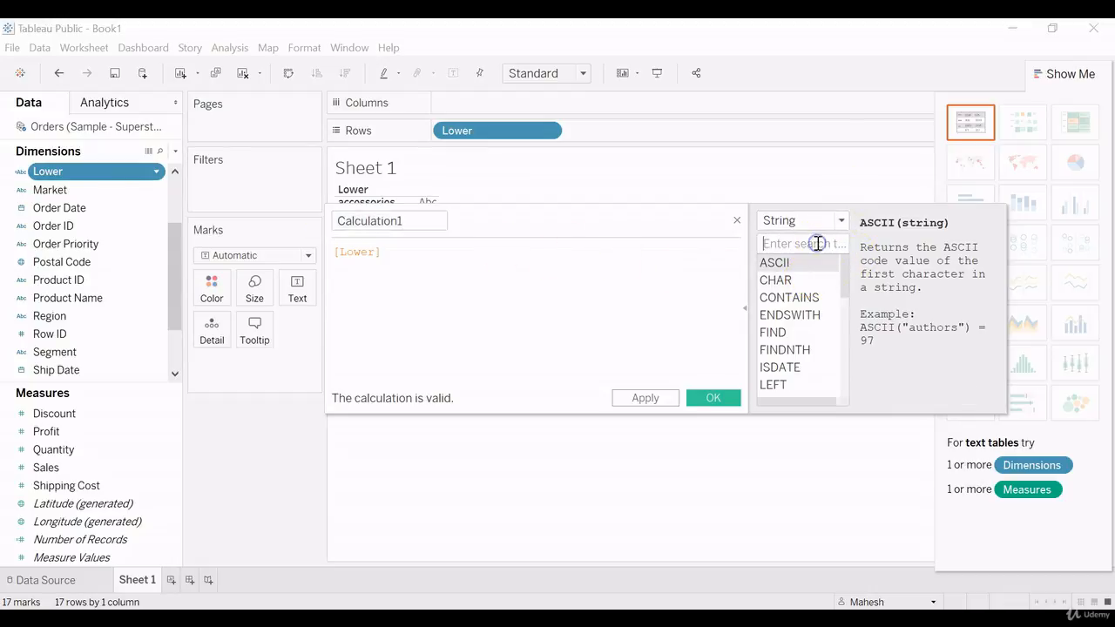
pyautogui.write('u')
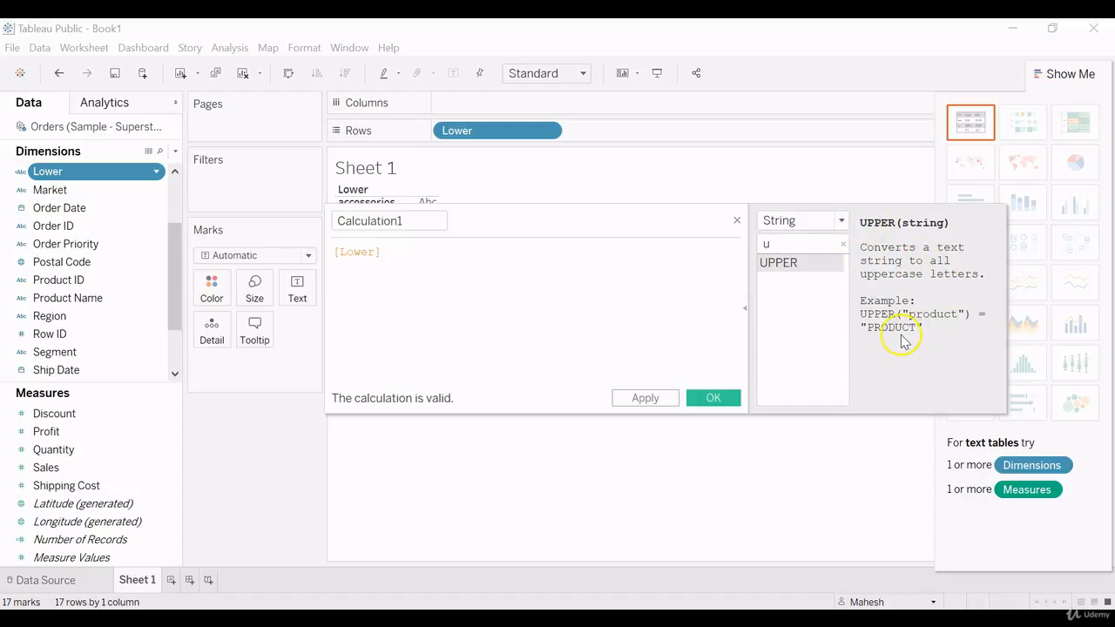
# - Name the new calculated field upper_example
pyautogui.click(428, 225)
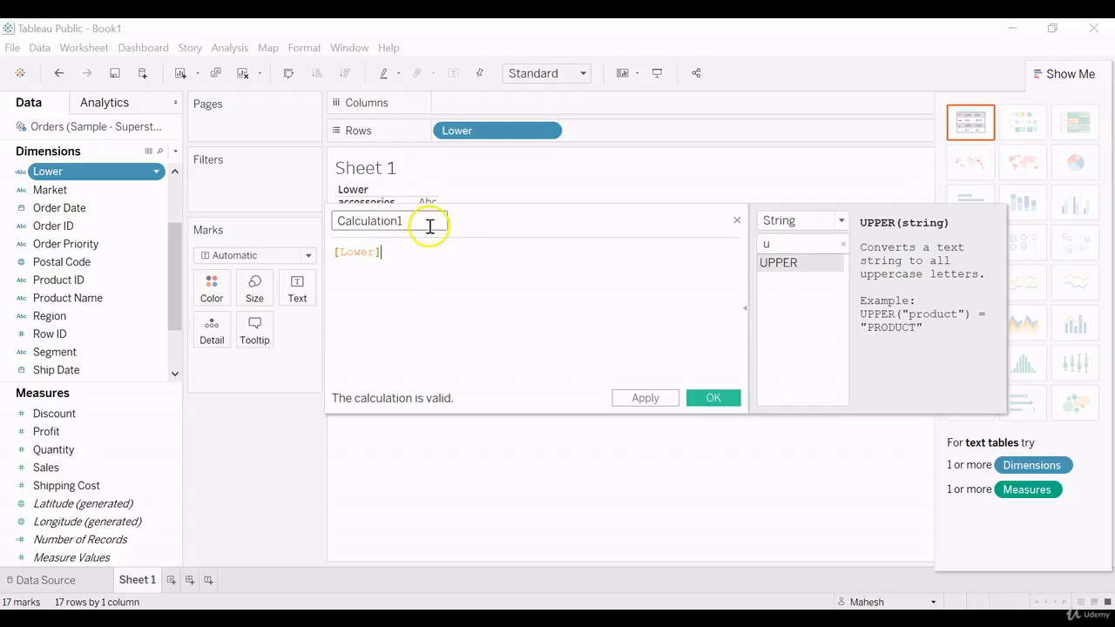
pyautogui.write('U')
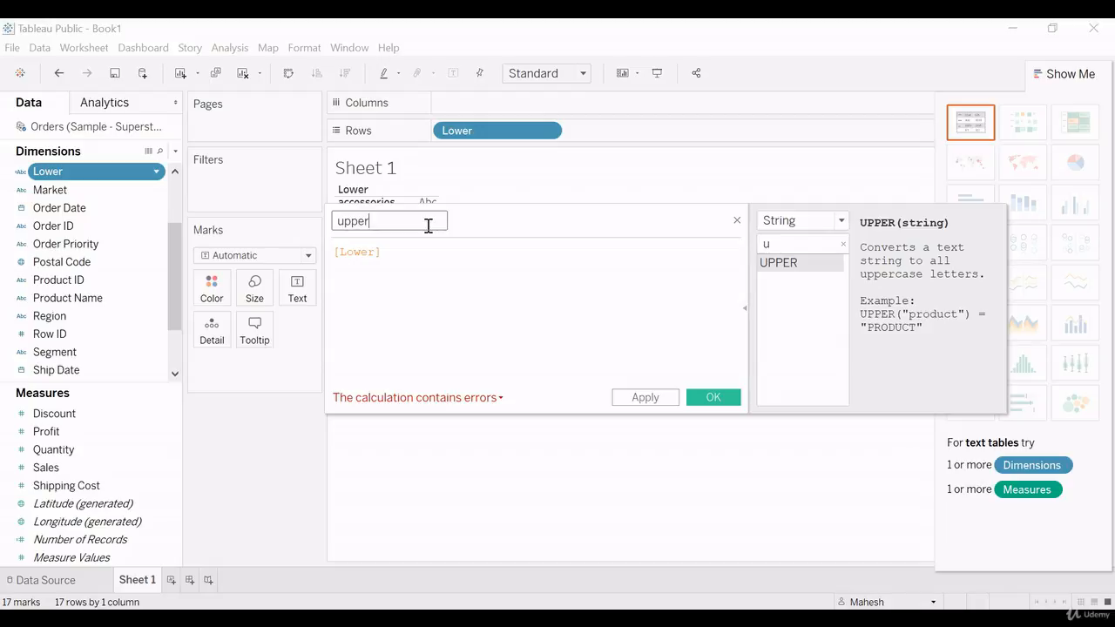
pyautogui.write('upper_exampl')
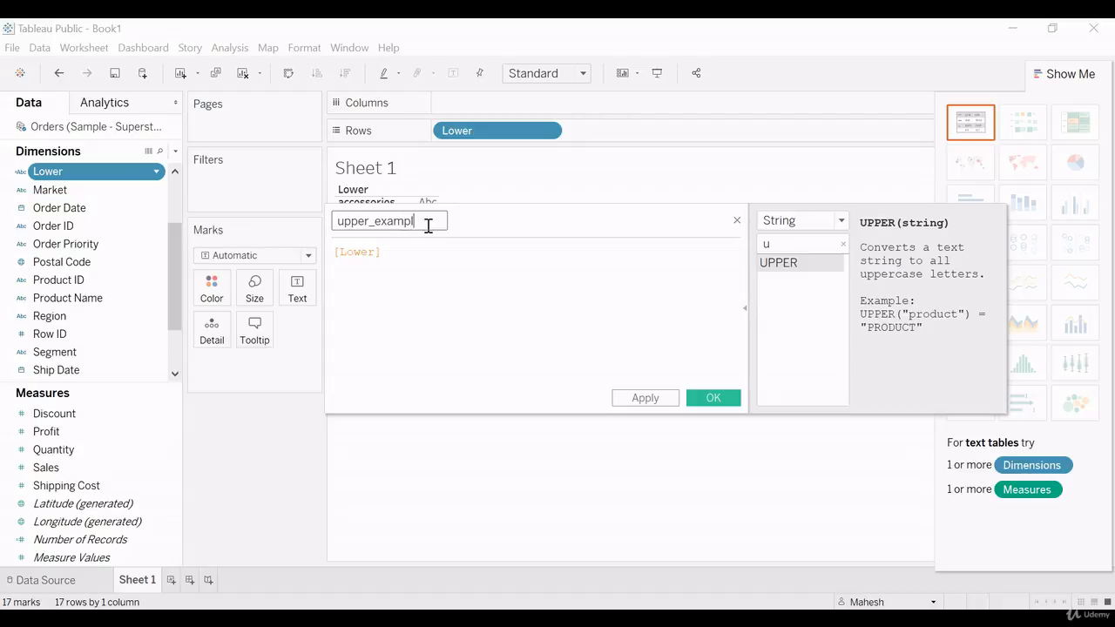
# - Replace the calculation's formula with UPPER([Sub-Category])
pyautogui.click(398, 248)
pyautogui.press('BackSpace')
pyautogui.press('BackSpace')
pyautogui.press('BackSpace')
pyautogui.press('BackSpace')
pyautogui.press('BackSpace')
pyautogui.press('BackSpace')
pyautogui.press('BackSpace')
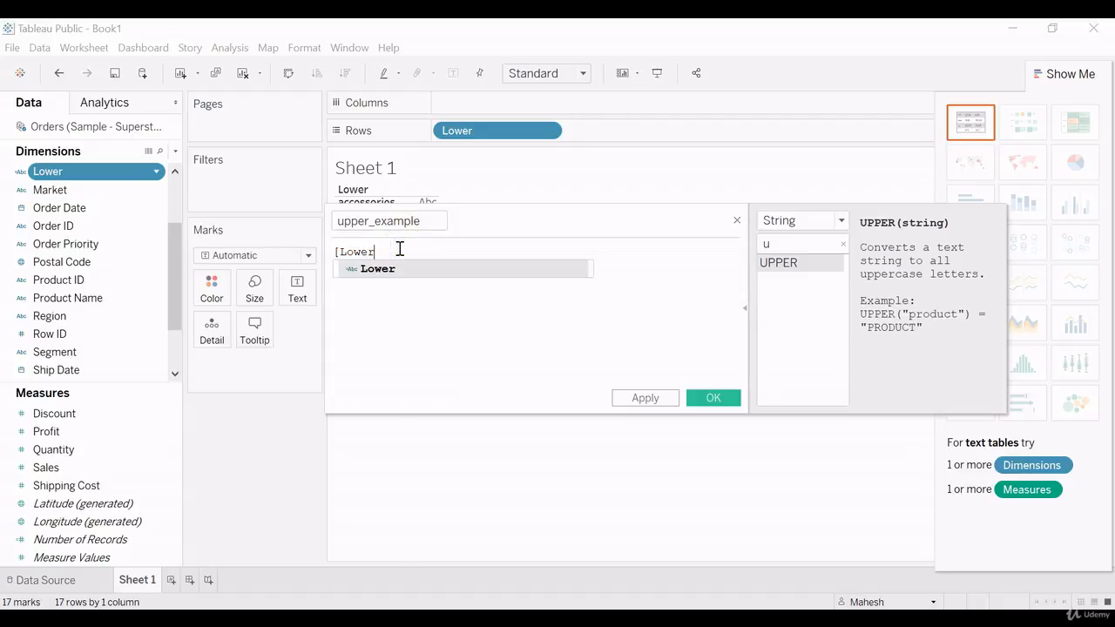
pyautogui.write('up')
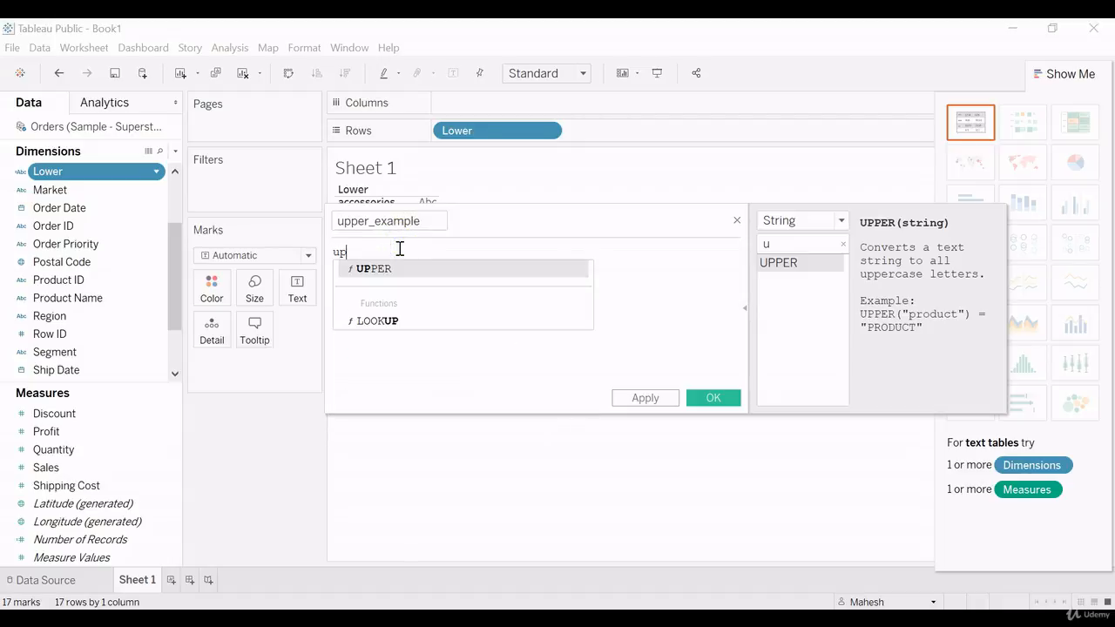
pyautogui.press('Return')
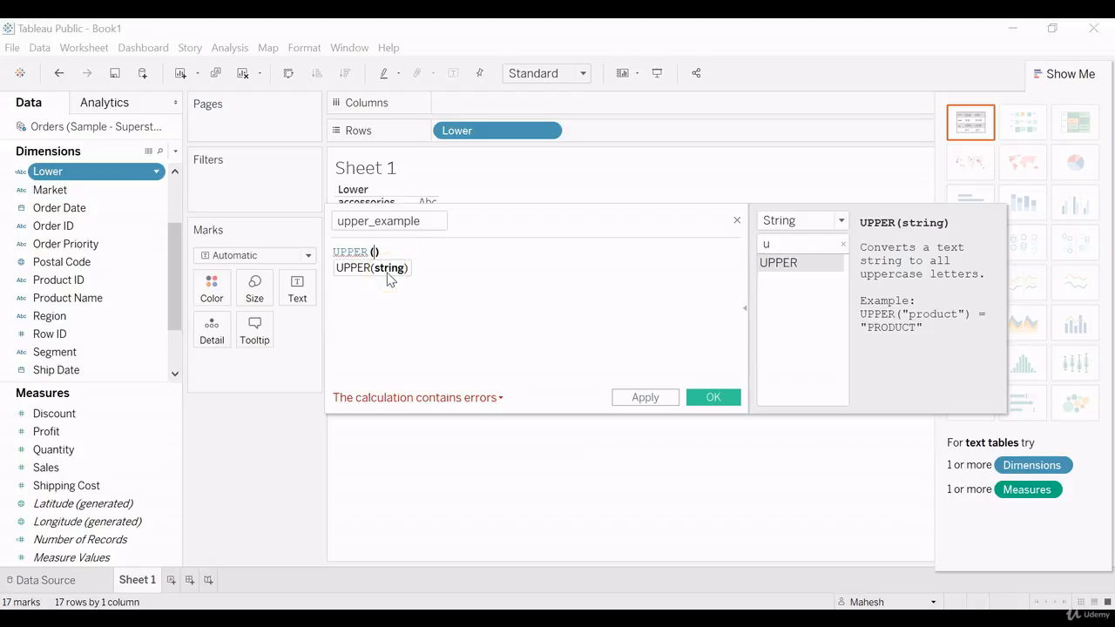
pyautogui.write('s')
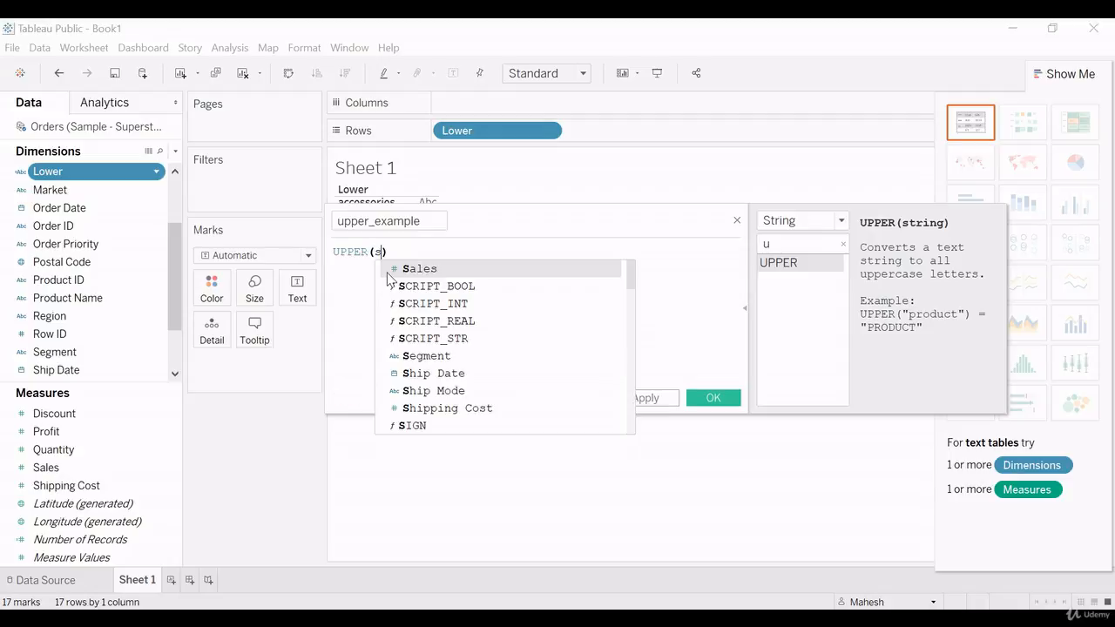
pyautogui.write('u')
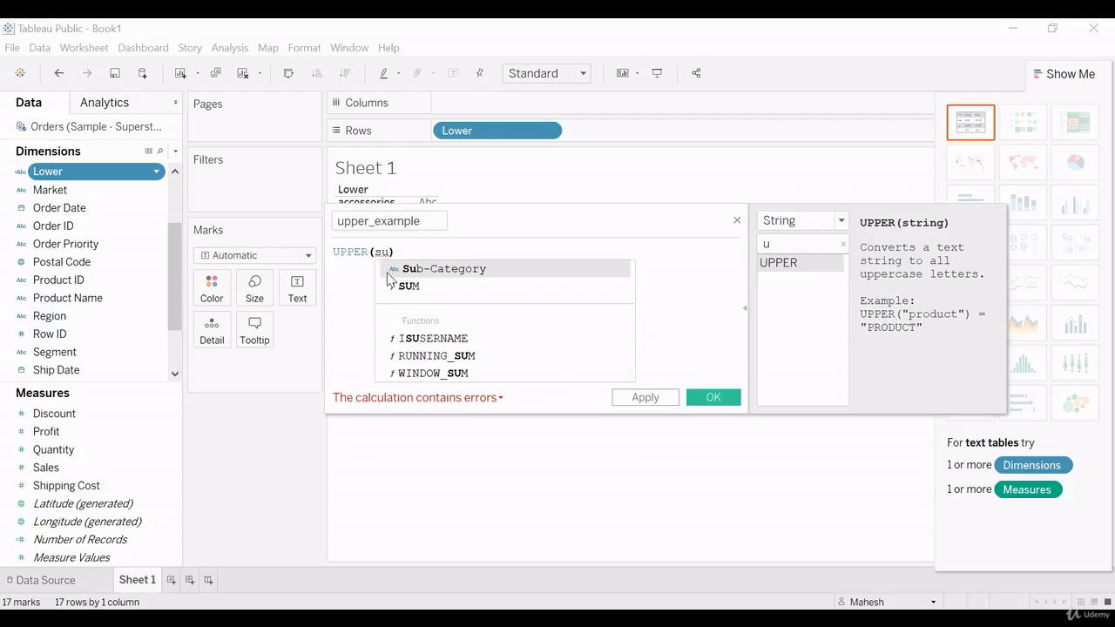
pyautogui.click(432, 272)
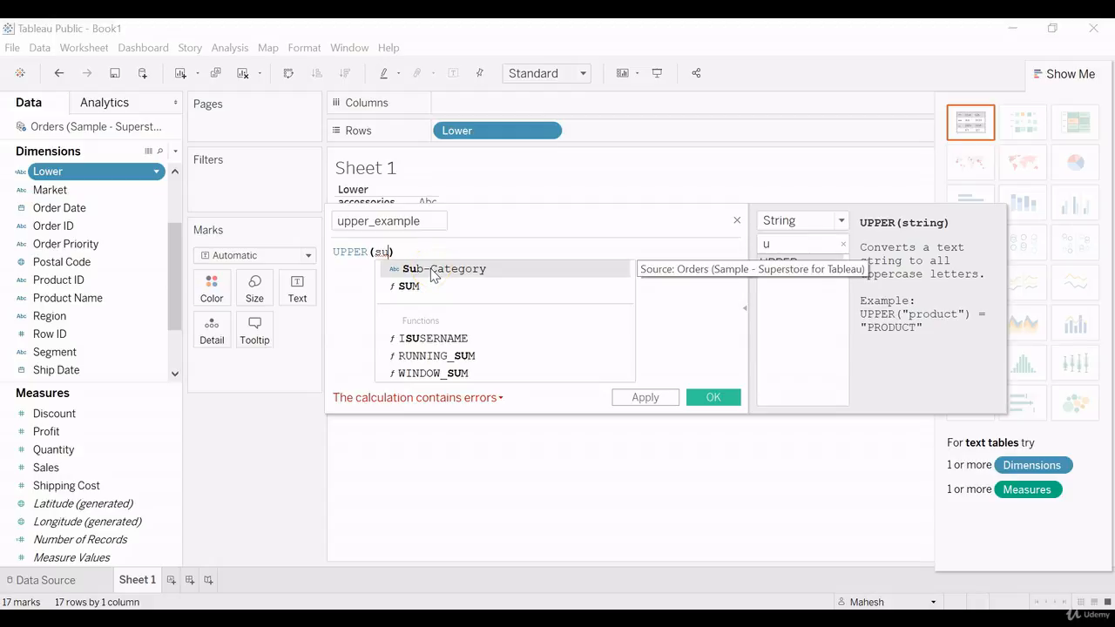
pyautogui.doubleClick(432, 272)
pyautogui.click(463, 296)
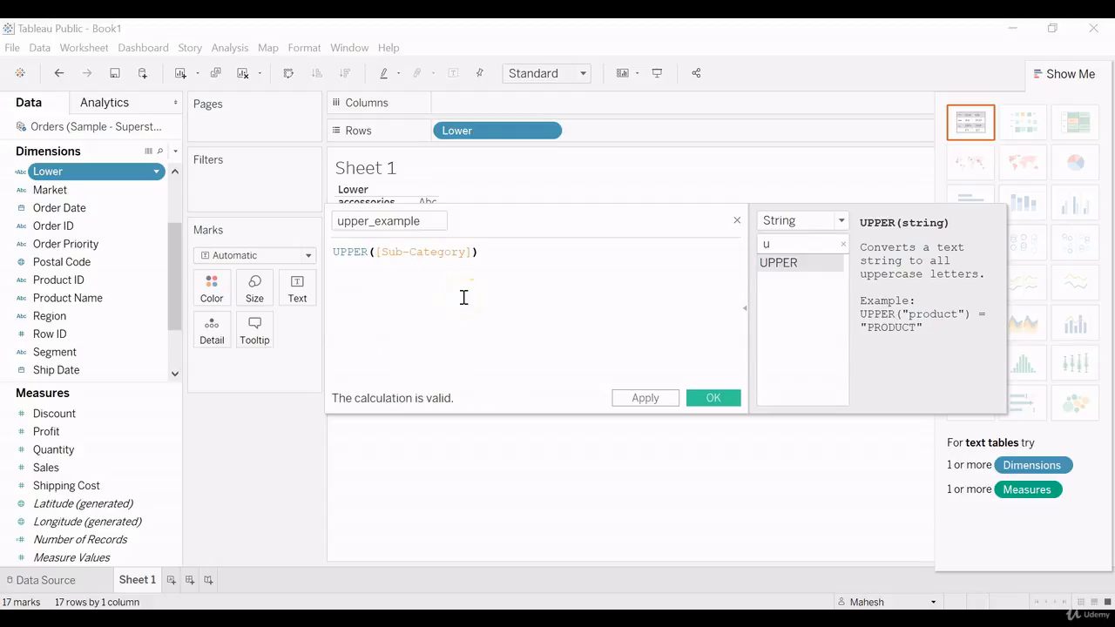
pyautogui.click(518, 308)
# - Save the upper_example calculation and add the field to the table's rows beside Lower
pyautogui.click(646, 397)
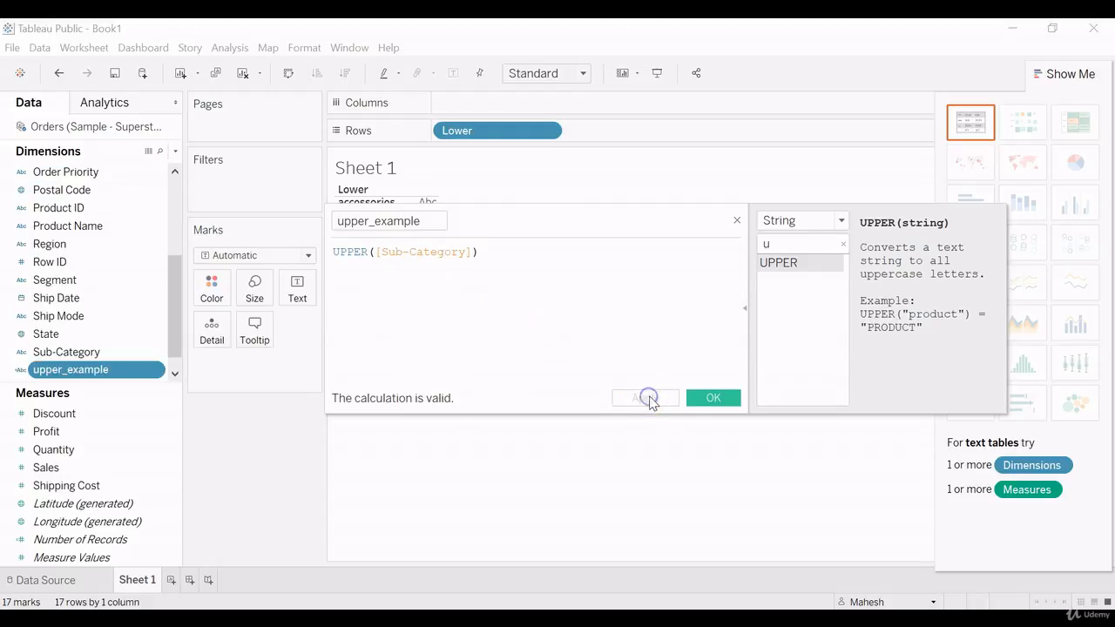
pyautogui.click(704, 401)
pyautogui.moveTo(92, 369); pyautogui.dragTo(401, 217)
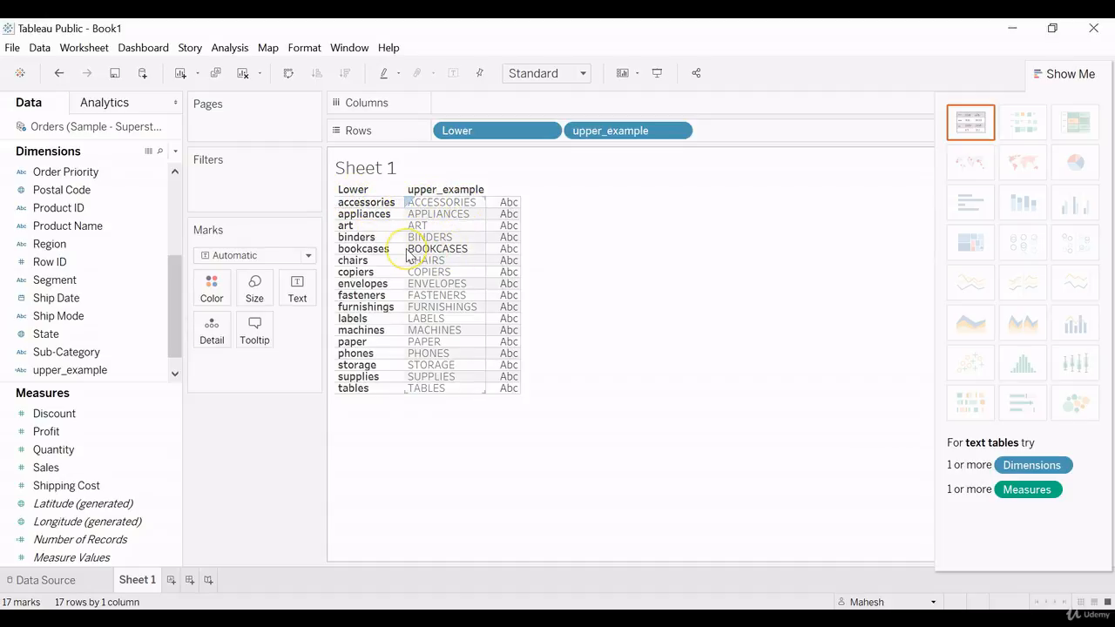
# - Replace upper_example with the Sub-Category dimension in the table's rows, next to Lower
pyautogui.moveTo(407, 254)
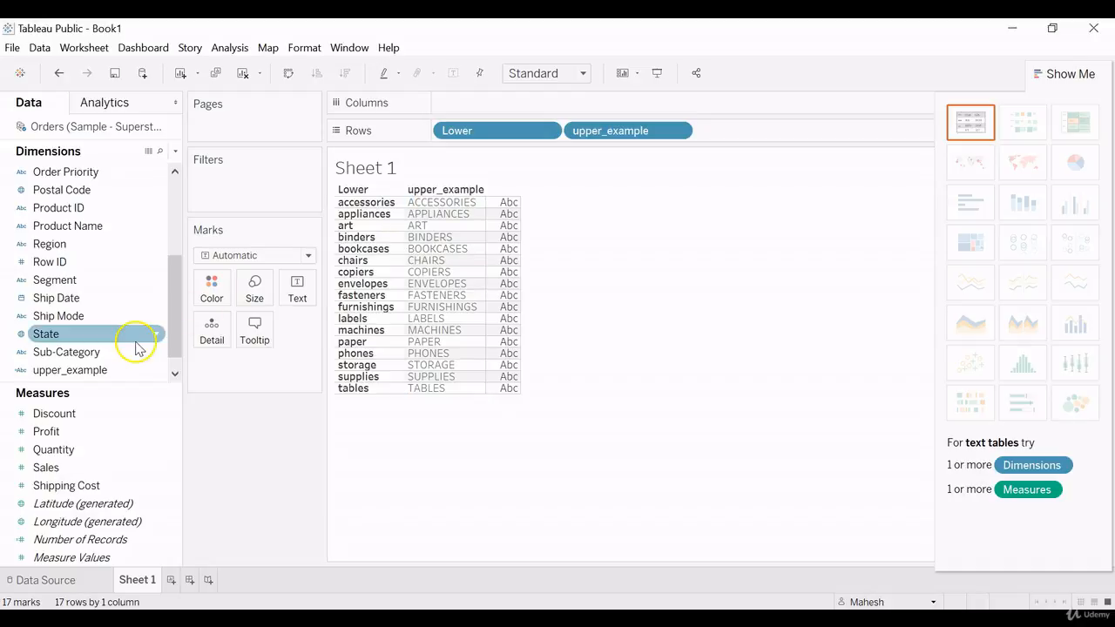
pyautogui.moveTo(95, 352); pyautogui.dragTo(473, 242)
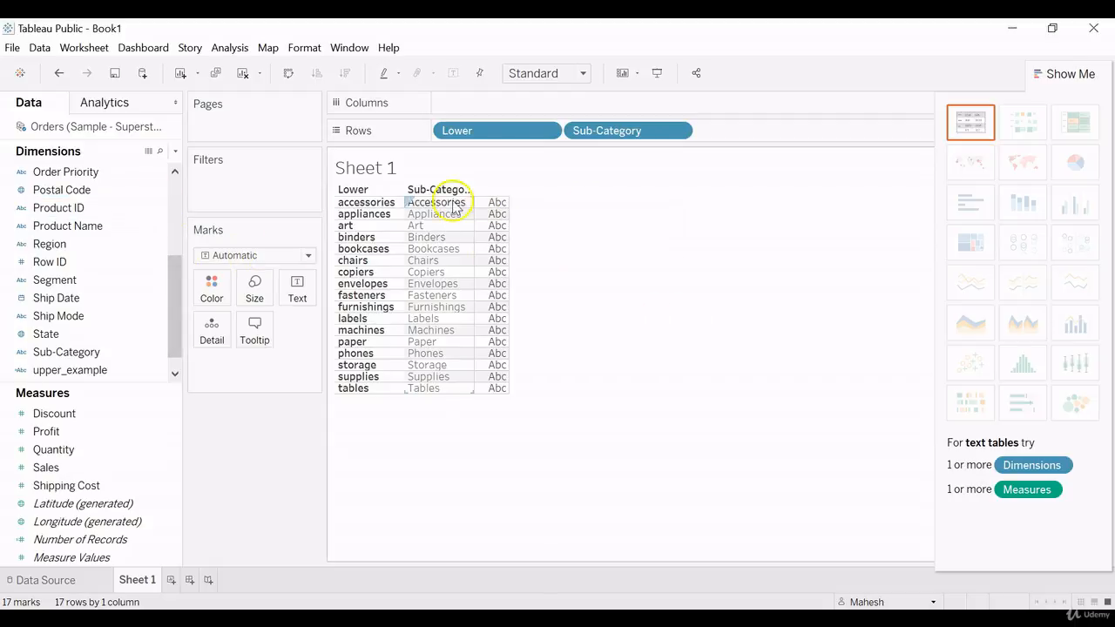
pyautogui.moveTo(427, 210)
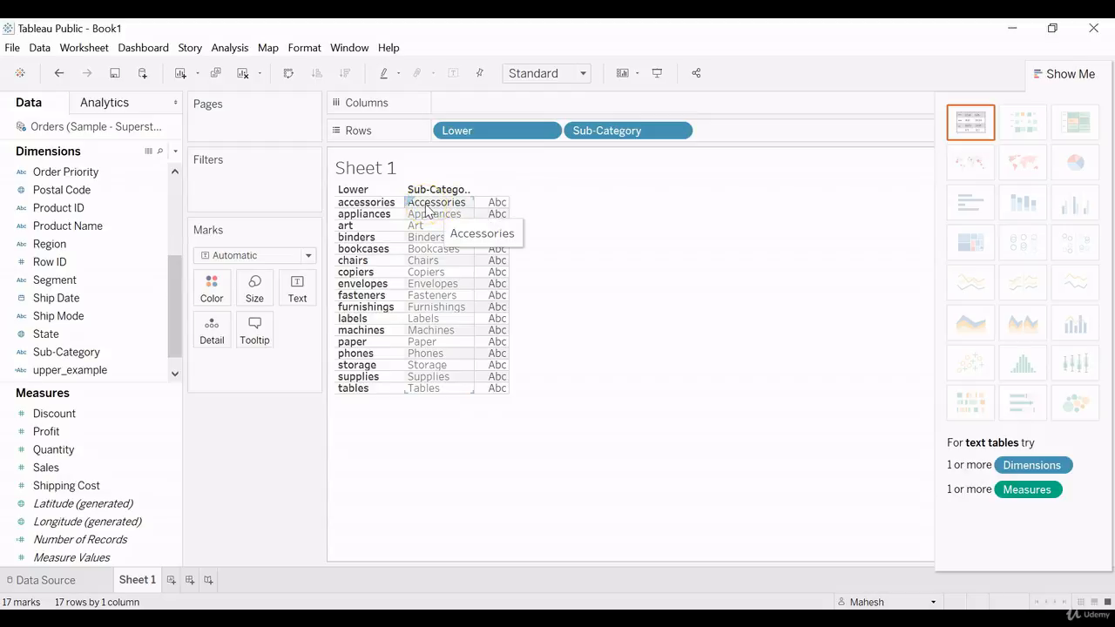
pyautogui.click(443, 241)
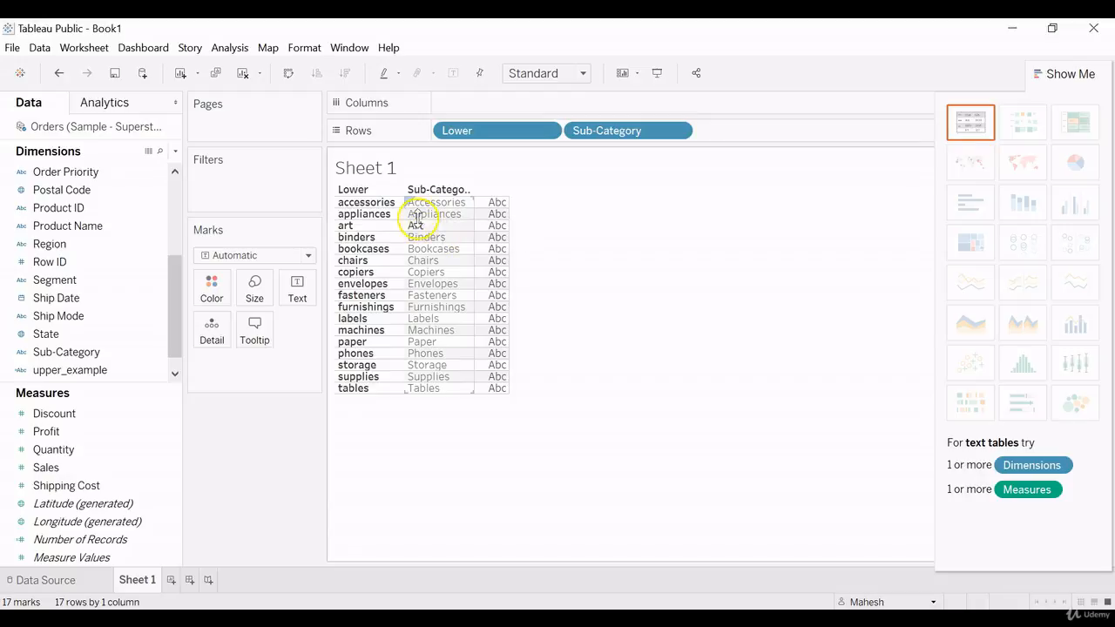
# - Start a new calculated field based on the Product ID dimension
pyautogui.click(149, 228)
pyautogui.click(144, 209)
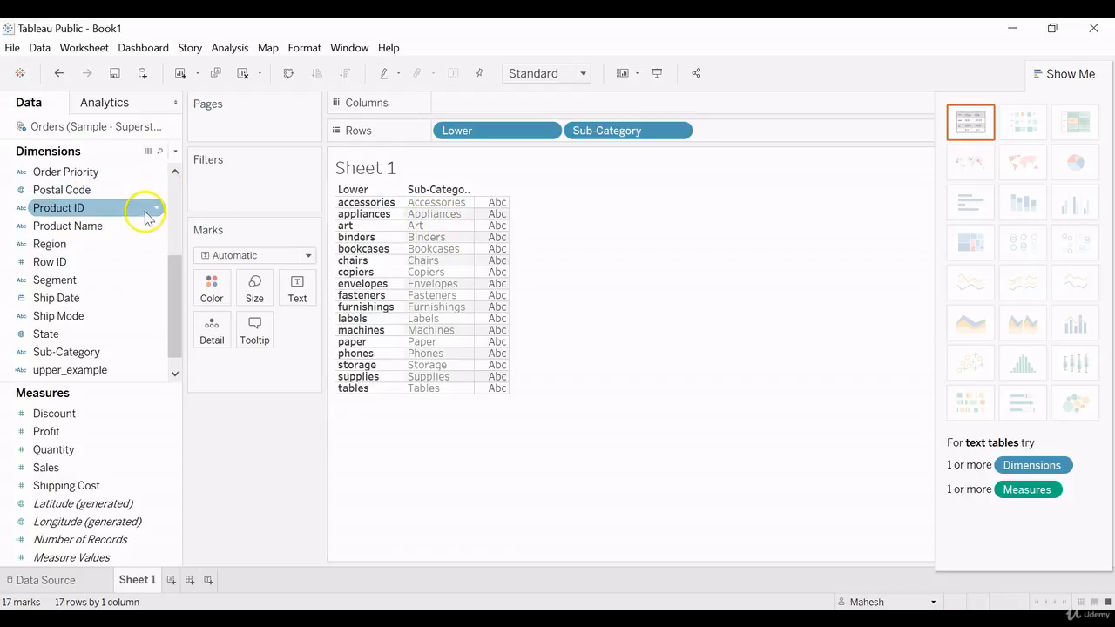
pyautogui.click(142, 189)
pyautogui.click(152, 211)
pyautogui.click(155, 210)
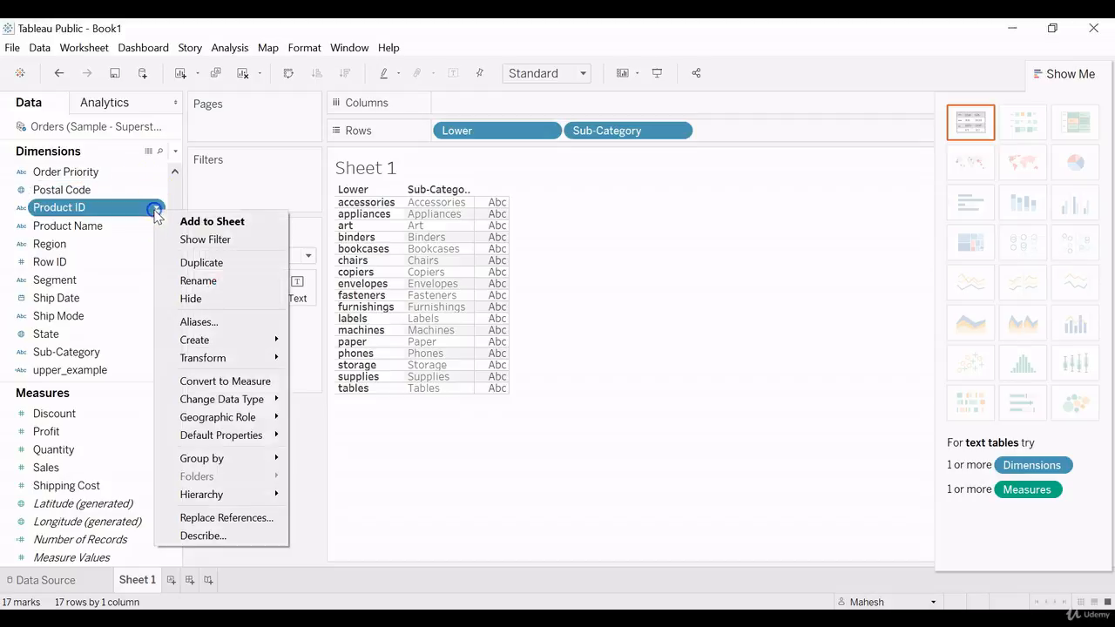
pyautogui.moveTo(207, 342)
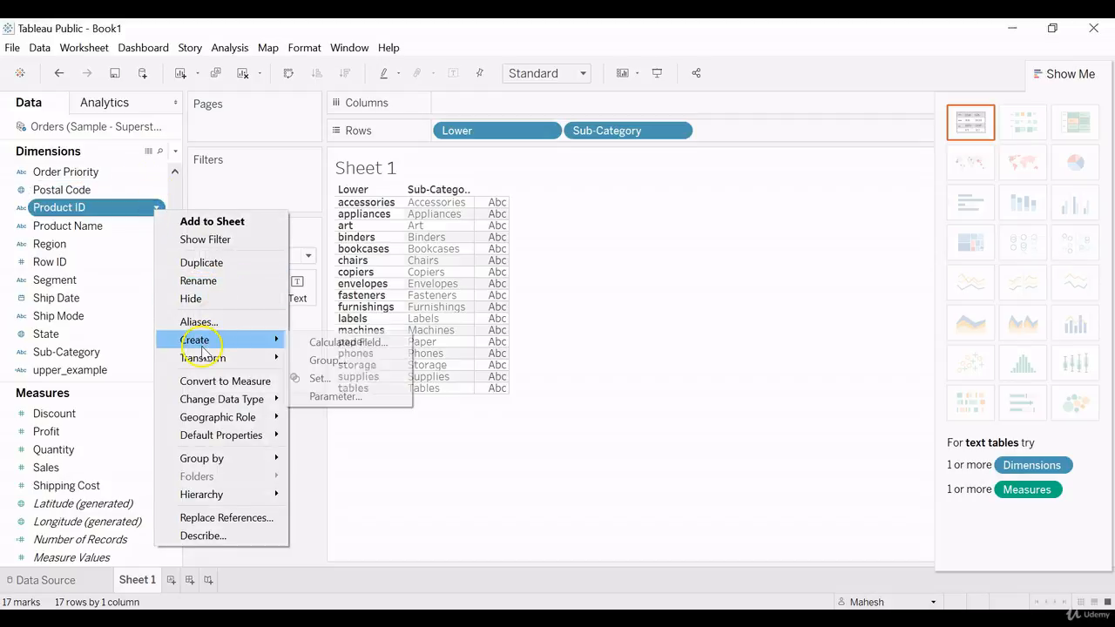
pyautogui.click(329, 340)
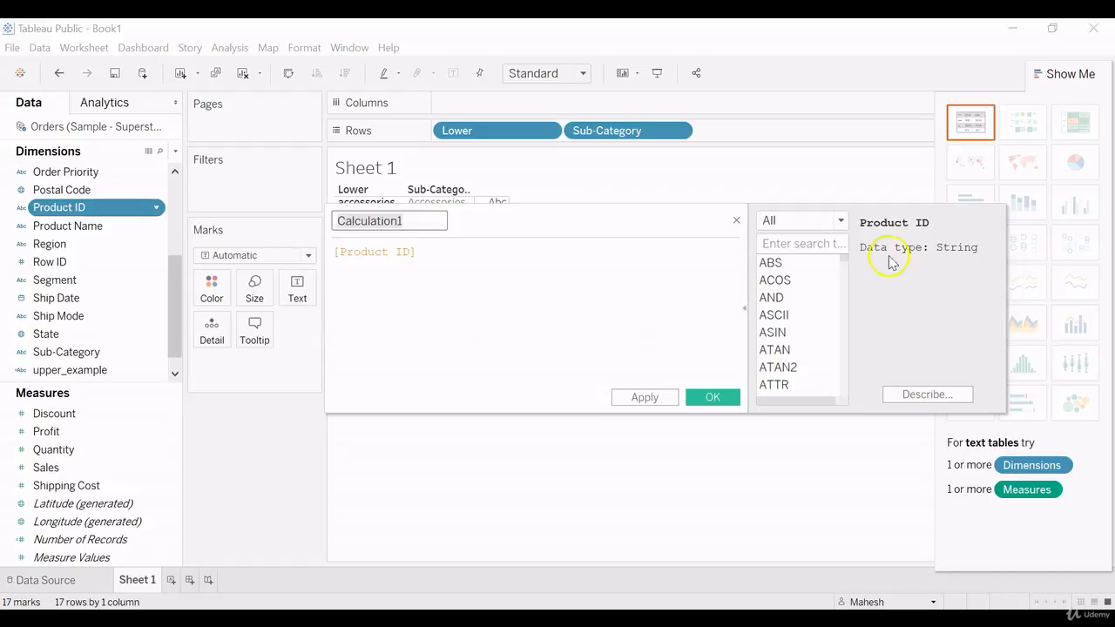
# - Restrict the function list to String functions and search it for "L" to read the LEFT function's description
pyautogui.click(840, 223)
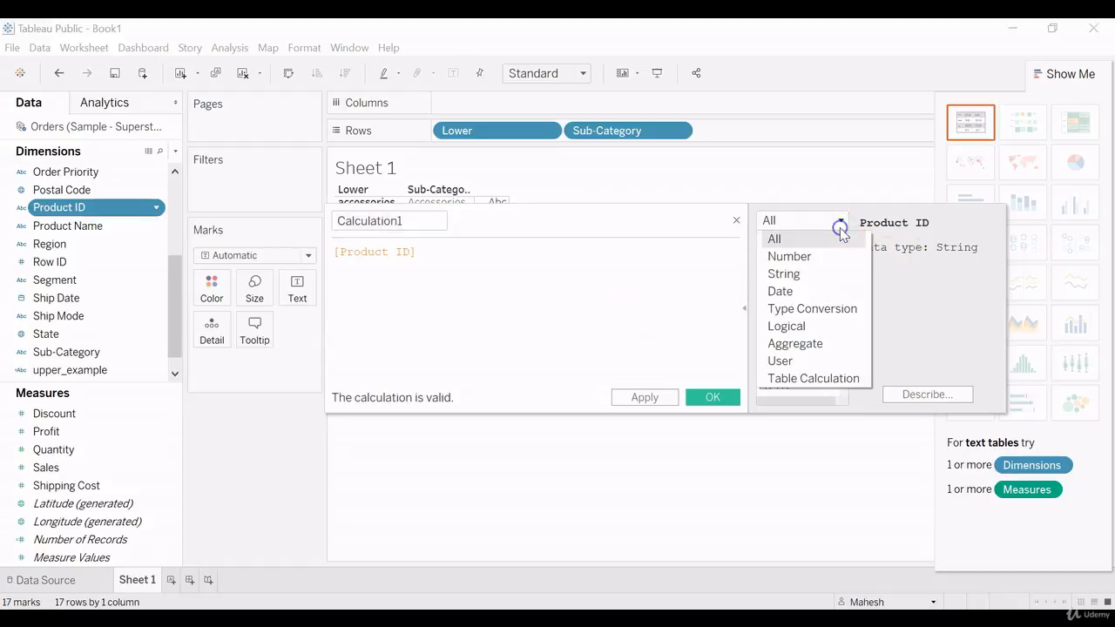
pyautogui.click(792, 273)
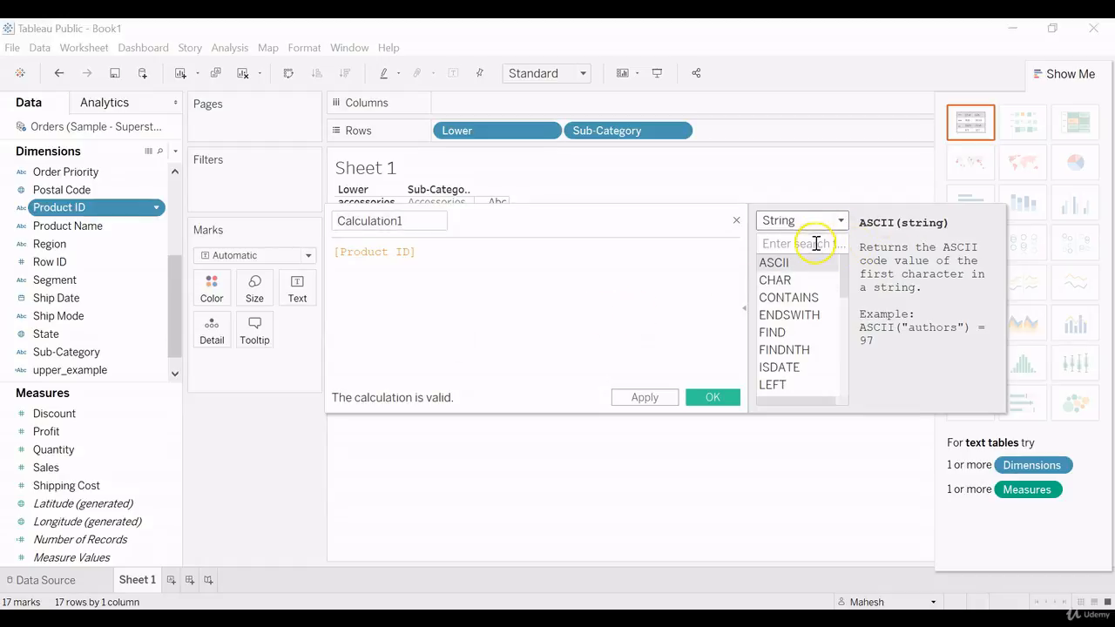
pyautogui.click(816, 243)
pyautogui.write('F')
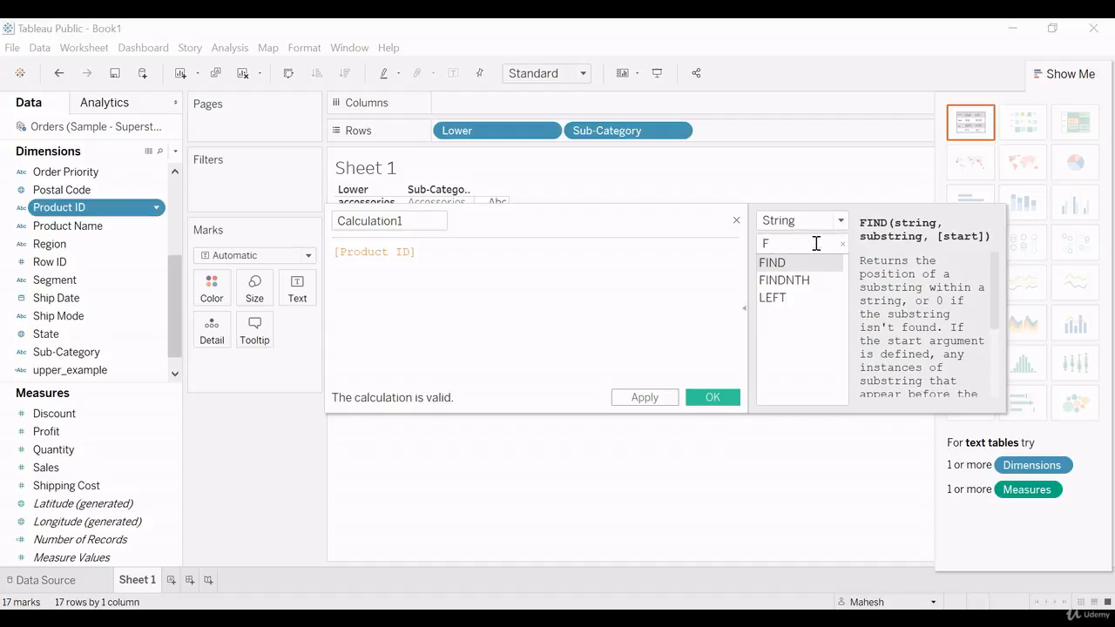
pyautogui.press('BackSpace')
pyautogui.write('L')
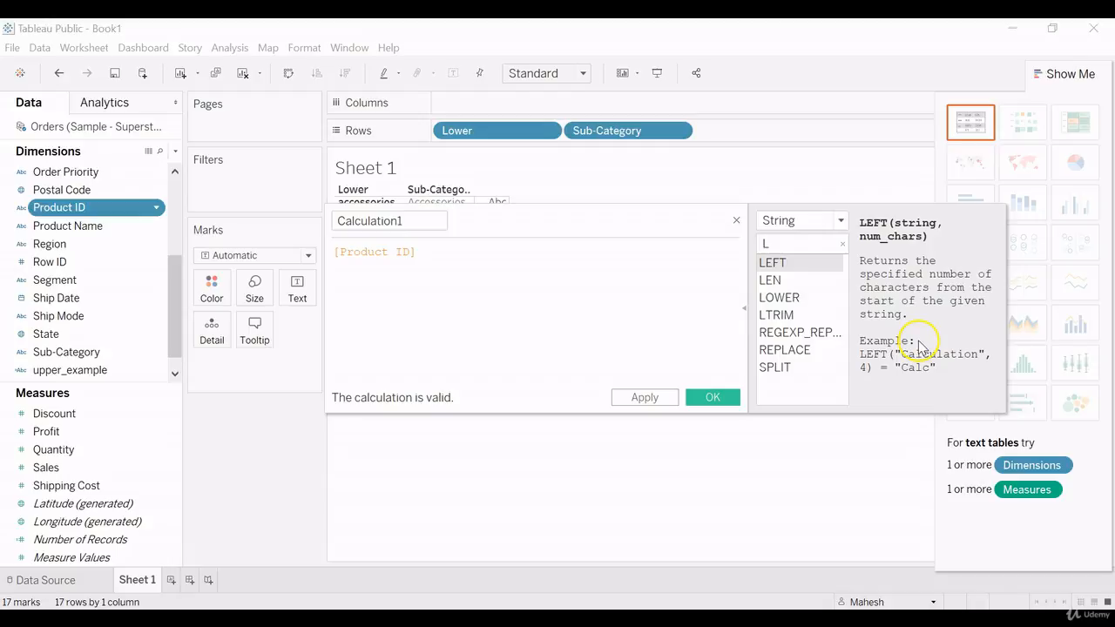
# - Name the calculated field First and replace its formula with LEFT([Sub-Category],3)
pyautogui.click(618, 283)
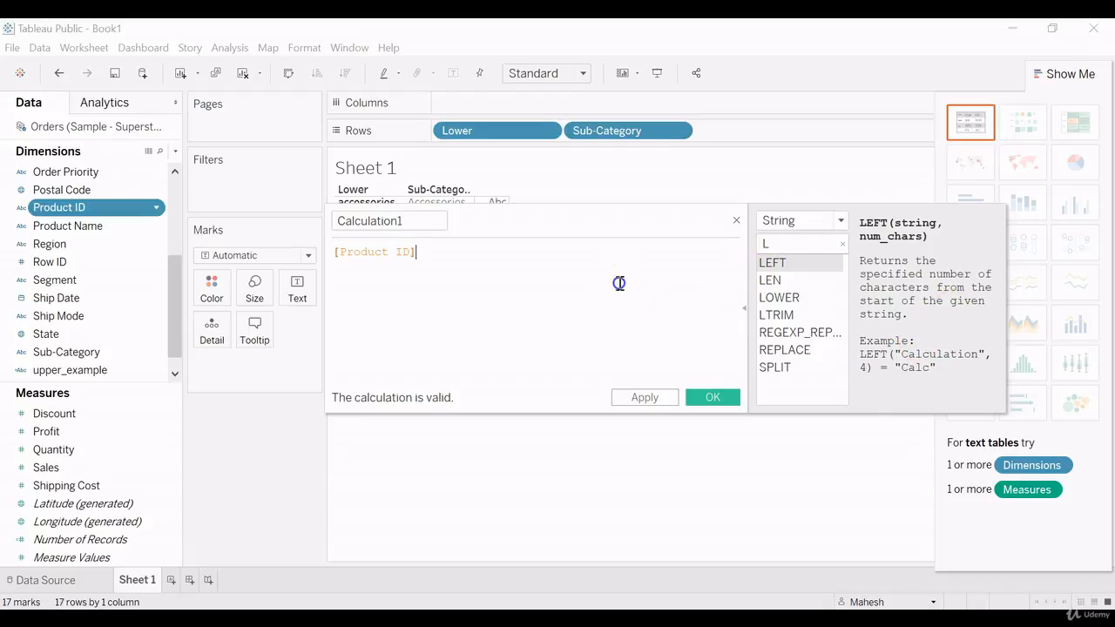
pyautogui.click(398, 221)
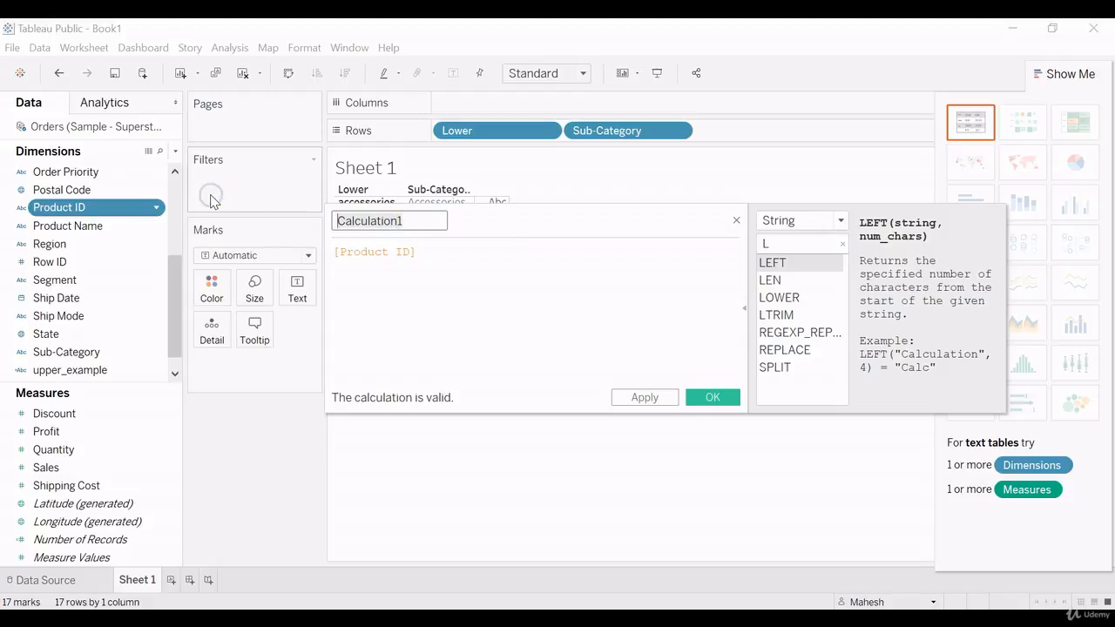
pyautogui.write('First')
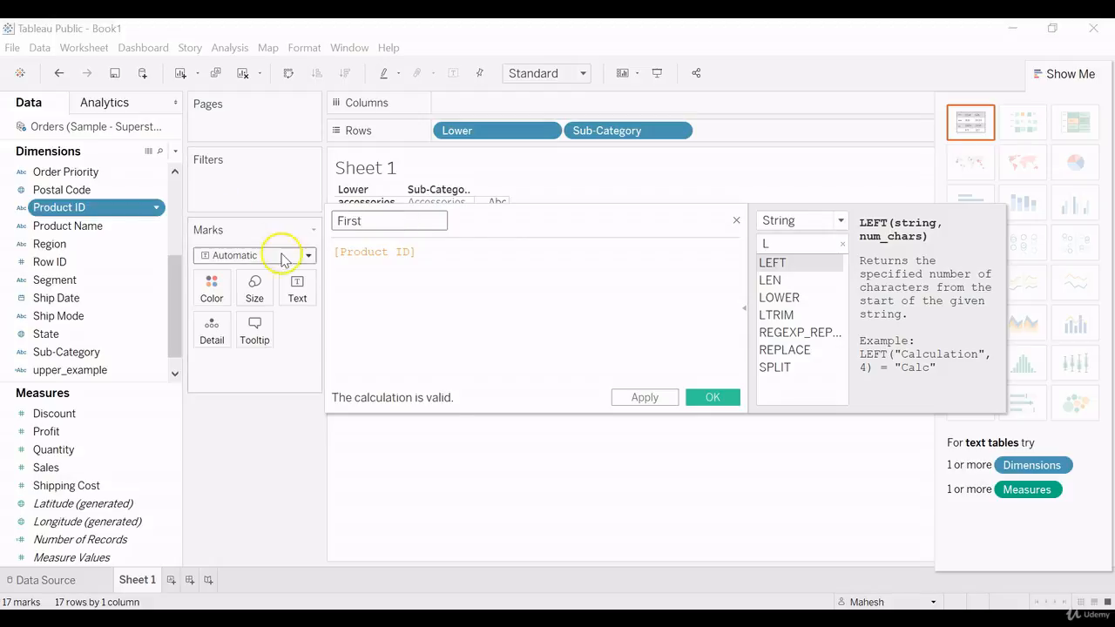
pyautogui.moveTo(431, 253); pyautogui.dragTo(216, 234)
pyautogui.write('LE')
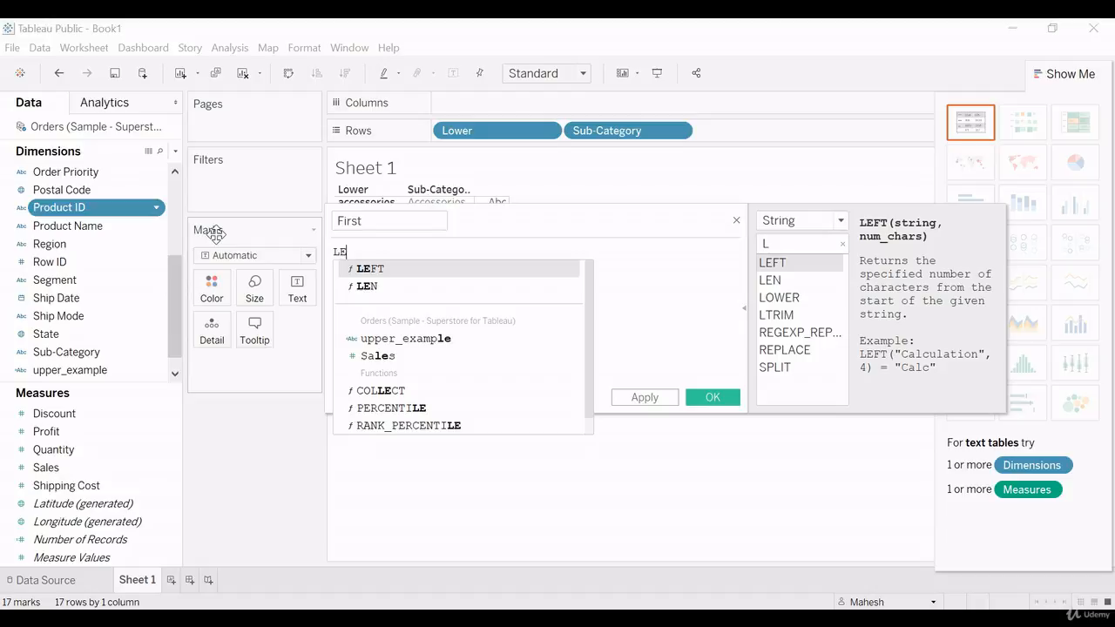
pyautogui.press('Return')
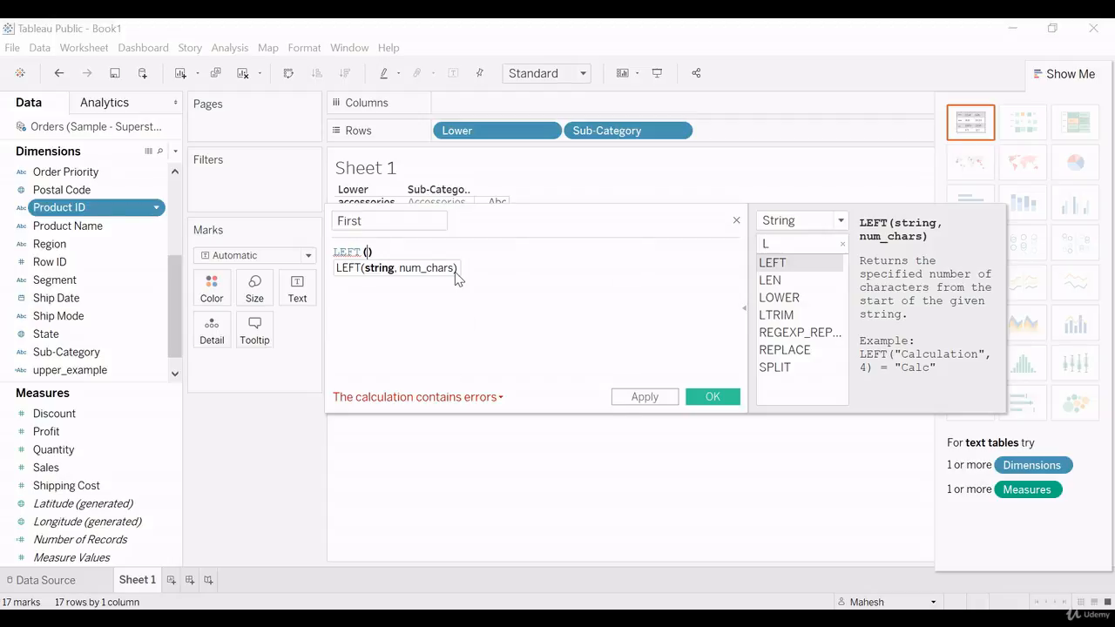
pyautogui.write('[s')
pyautogui.press('Return')
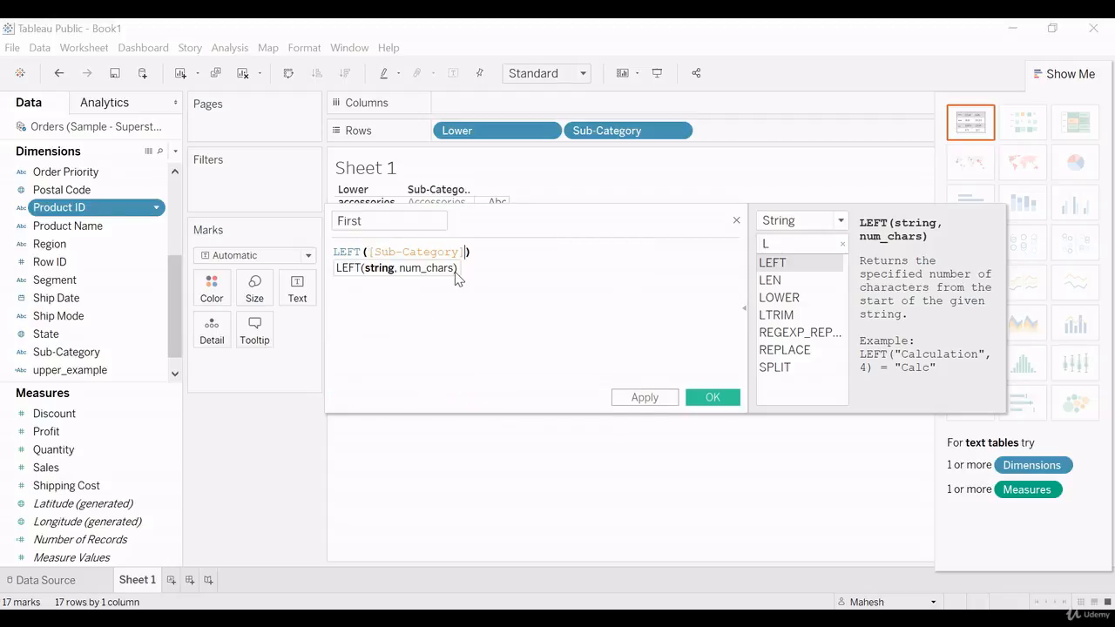
pyautogui.write(',3')
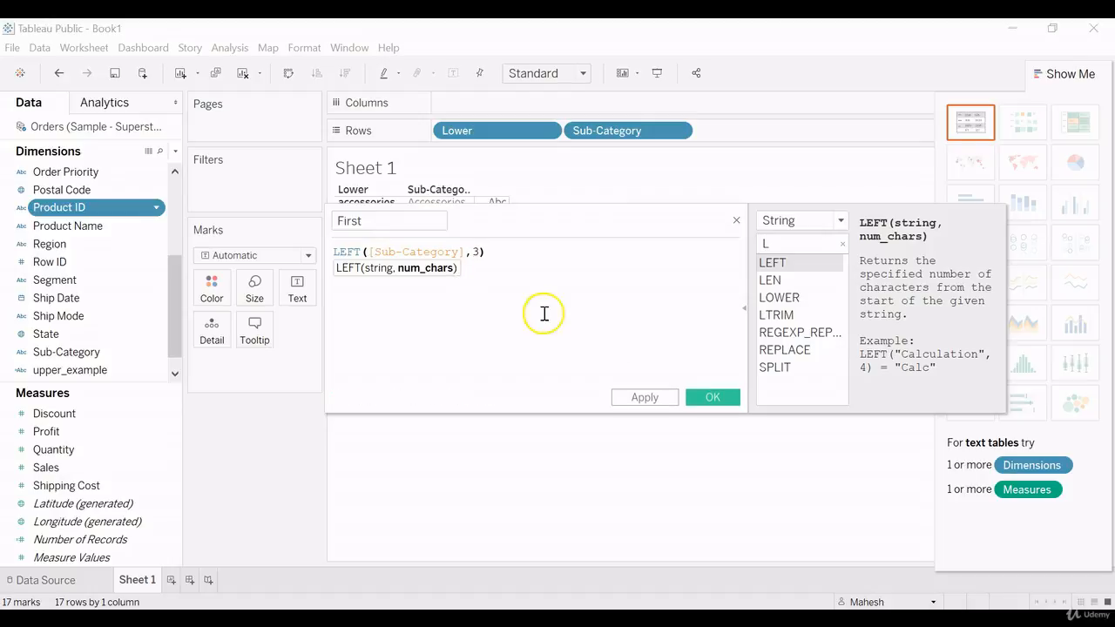
# - Save the First calculation and add the field to both the text marks and the rows after Sub-Category
pyautogui.click(645, 398)
pyautogui.click(710, 396)
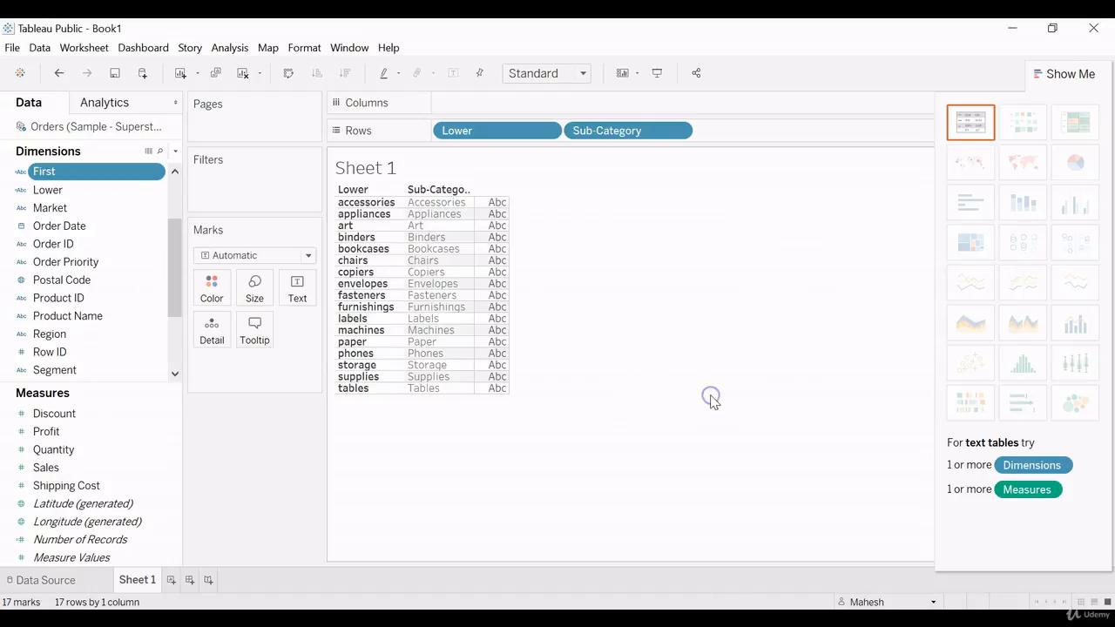
pyautogui.moveTo(43, 173); pyautogui.dragTo(299, 304)
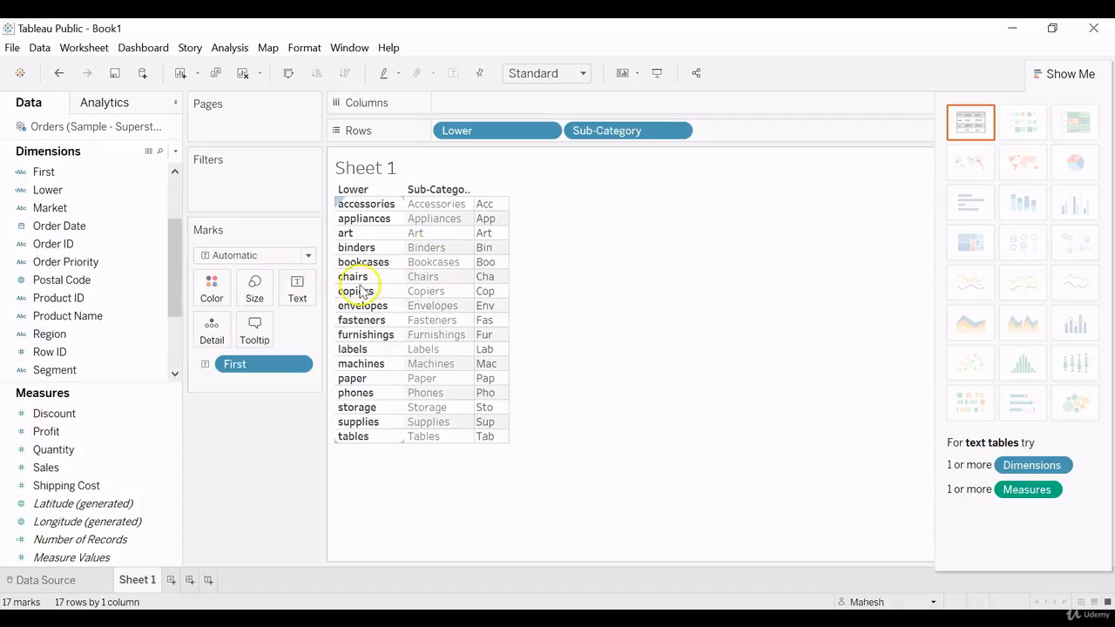
pyautogui.moveTo(40, 172); pyautogui.dragTo(196, 196)
# - Start a new calculated field based on the First dimension
pyautogui.click(107, 172)
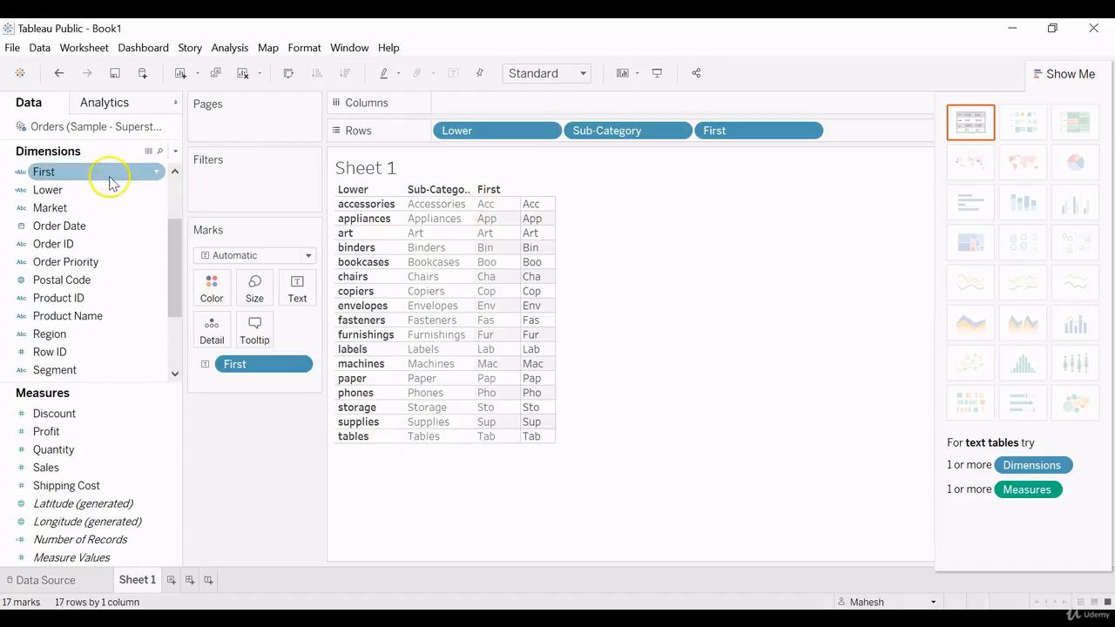
pyautogui.click(154, 172)
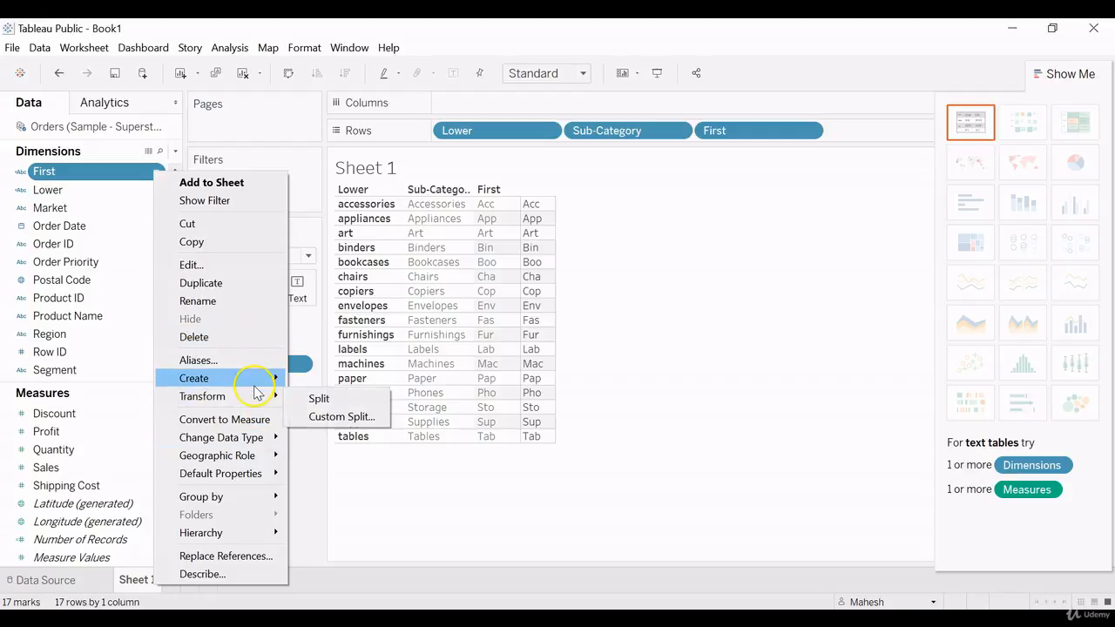
pyautogui.moveTo(275, 382)
pyautogui.click(349, 381)
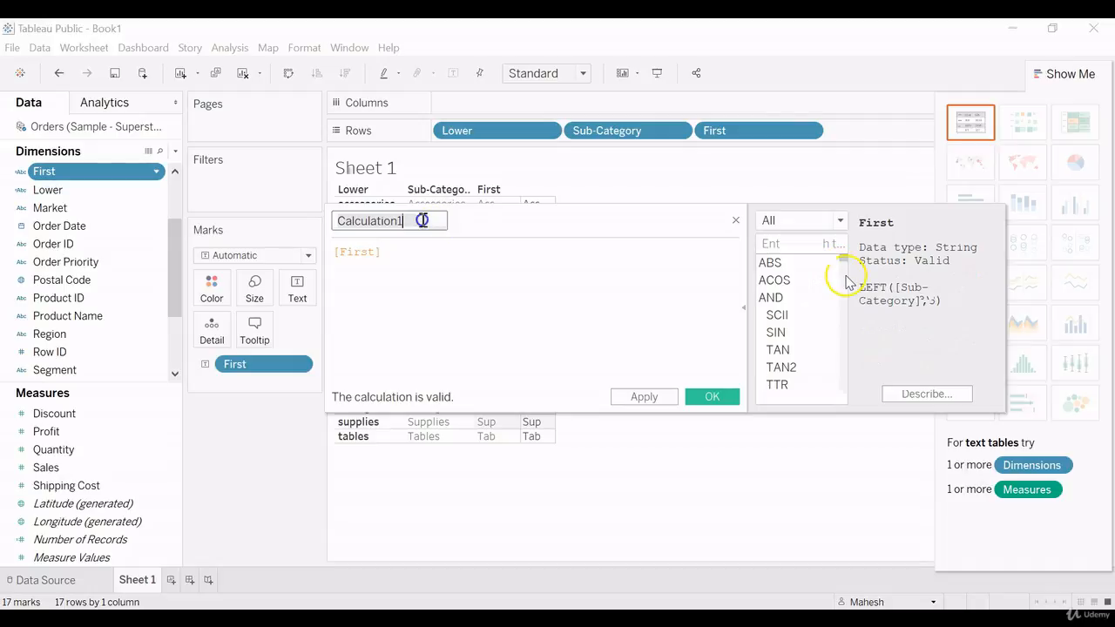
# - Search the function list for "la" and name the calculated field Last
pyautogui.click(338, 220)
pyautogui.write('La')
pyautogui.press('BackSpace')
pyautogui.press('BackSpace')
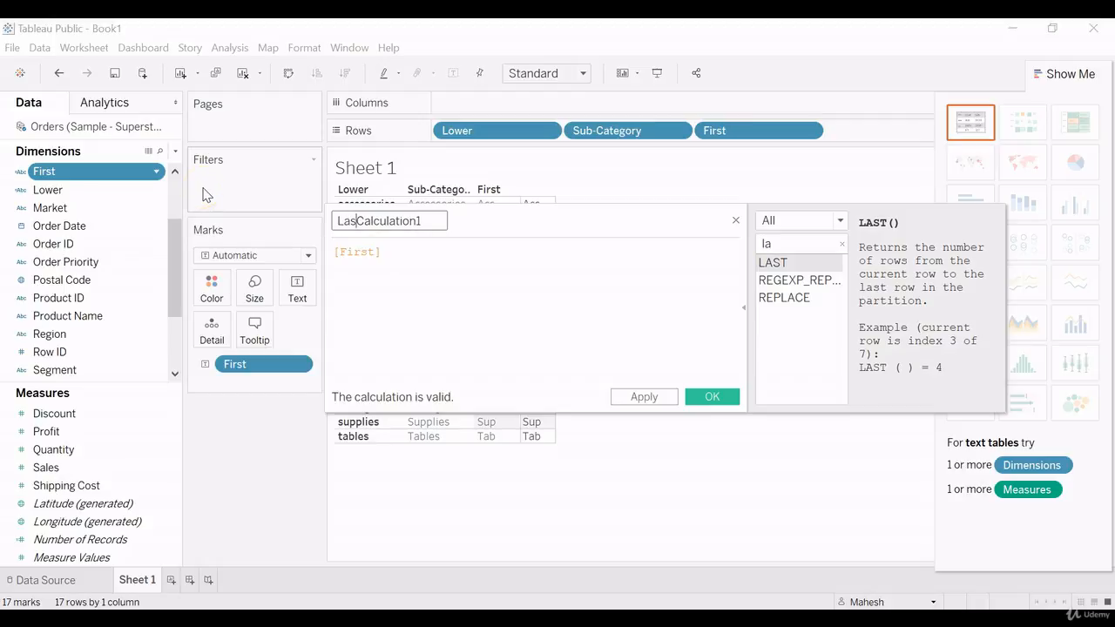
pyautogui.doubleClick(409, 221)
pyautogui.write('Last')
pyautogui.press('Tab')
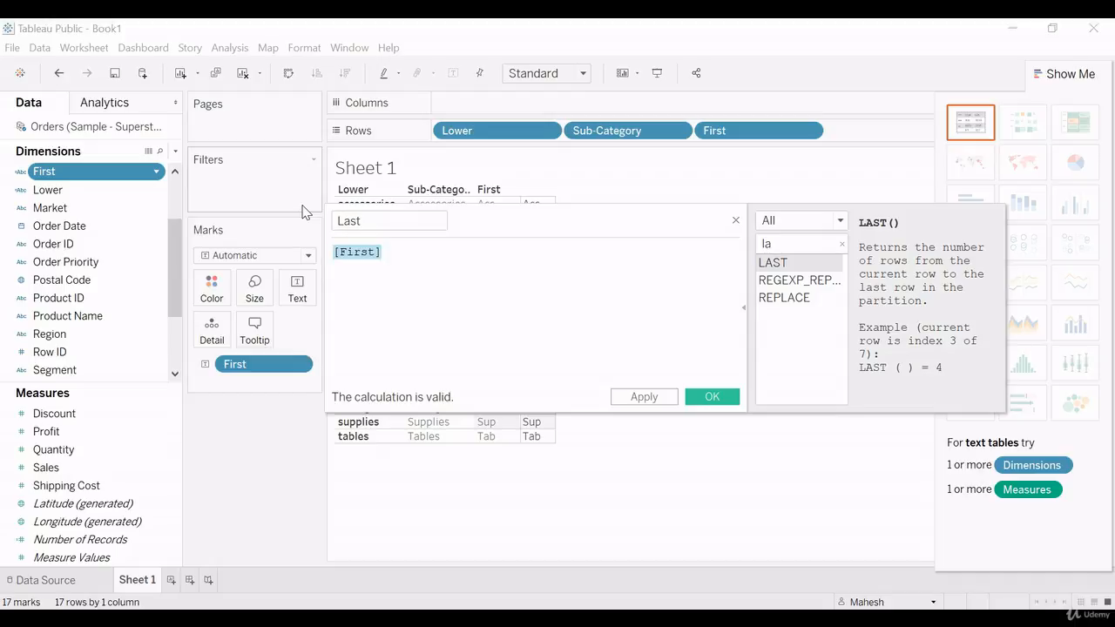
# - Try replacing the formula with LAST([Sub-Category]) and read the calculation's error details
pyautogui.write('Las')
pyautogui.press('Return')
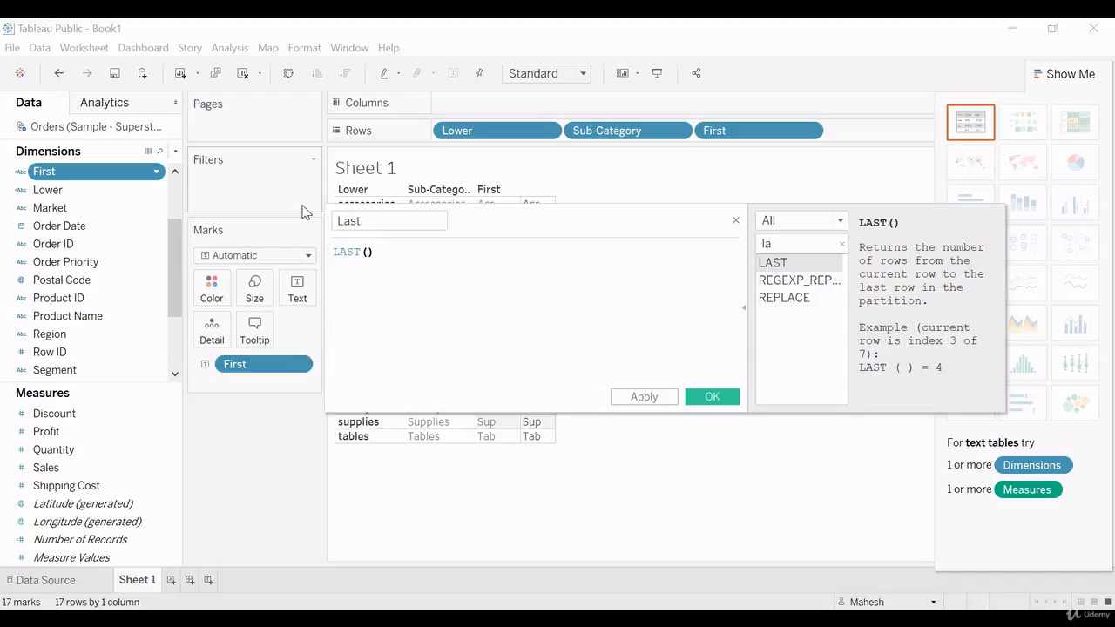
pyautogui.press('Left')
pyautogui.write('s')
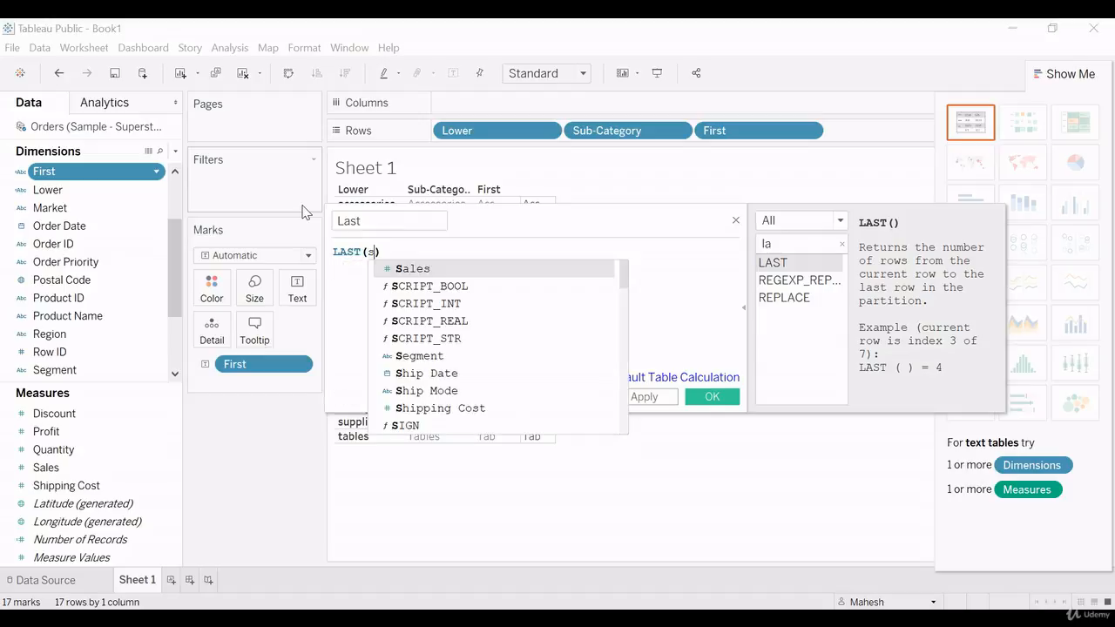
pyautogui.write('u')
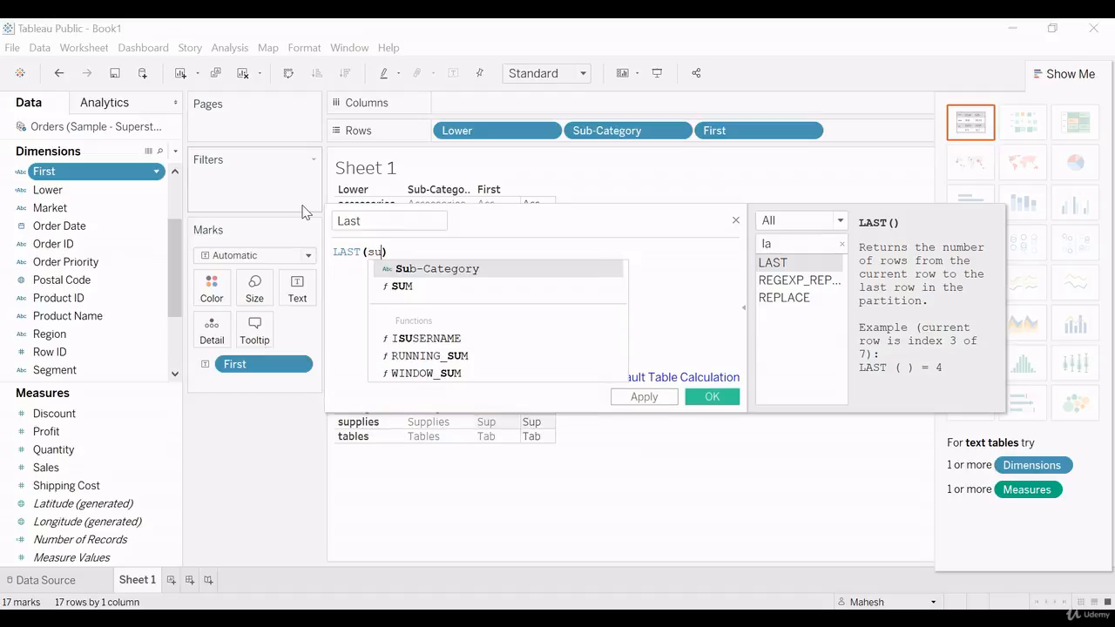
pyautogui.press('Return')
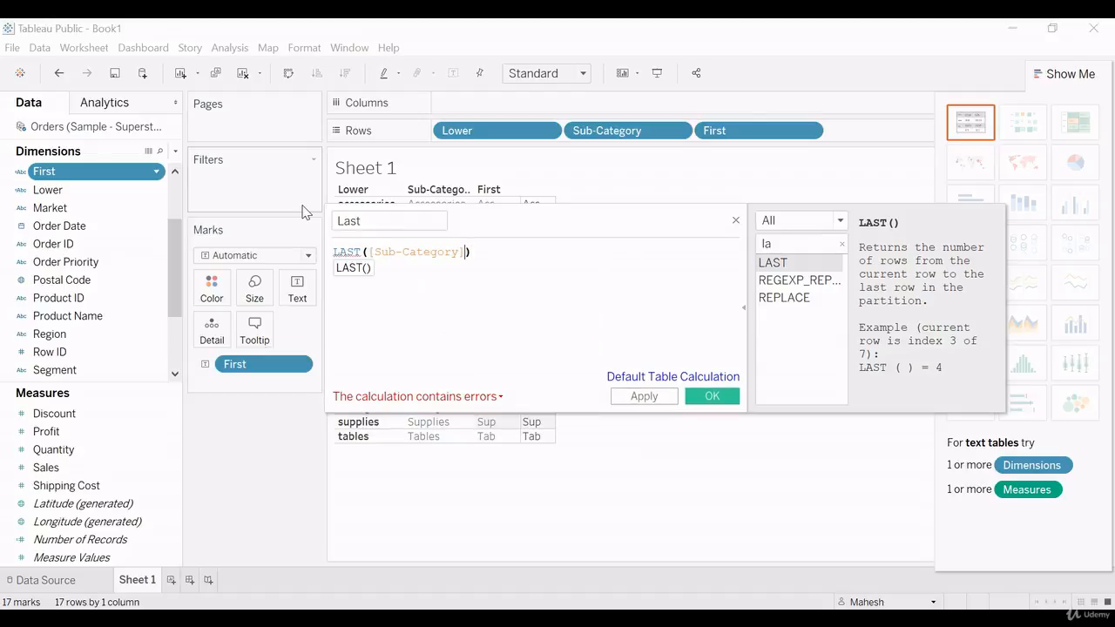
pyautogui.click(488, 252)
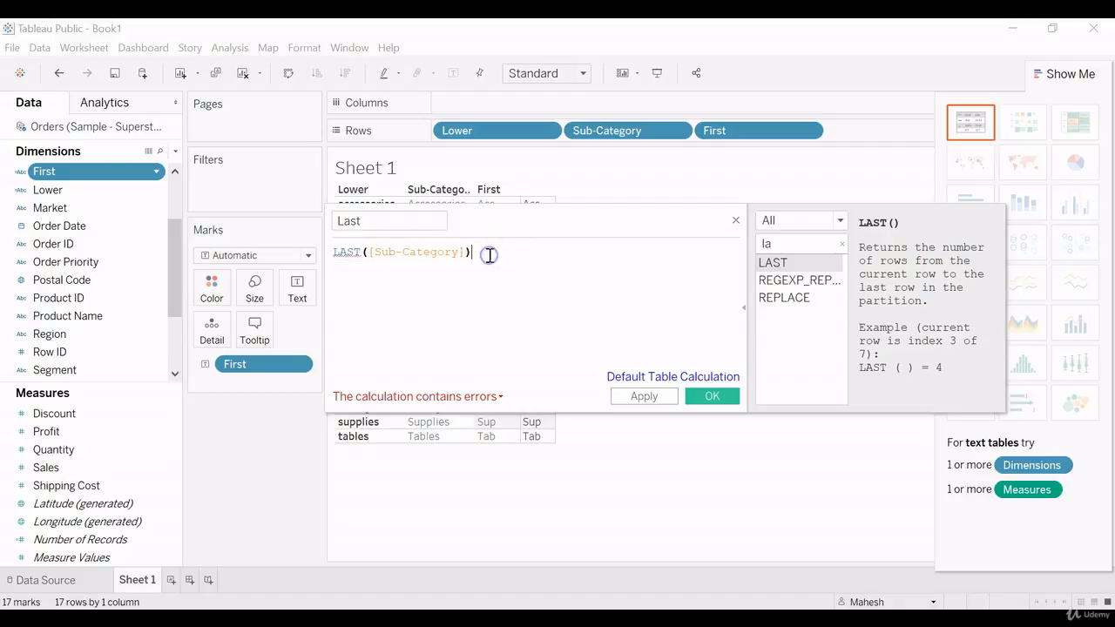
pyautogui.click(501, 399)
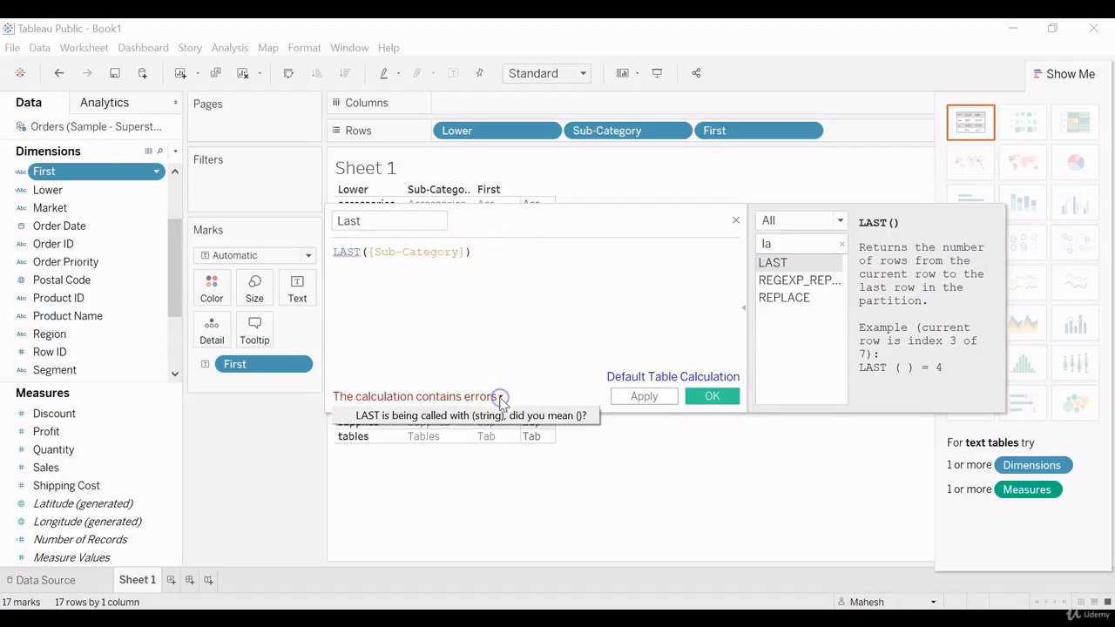
pyautogui.click(535, 349)
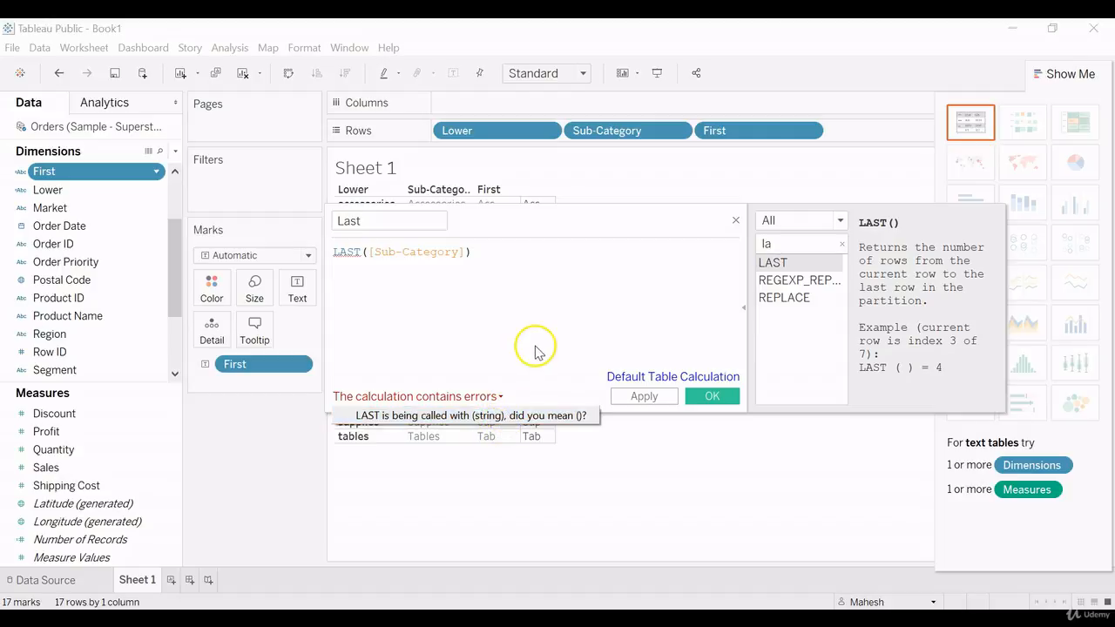
# - Try adding 3 as a second argument after [Sub-Category] in the LAST formula and read the error details again
pyautogui.click(476, 285)
pyautogui.click(466, 251)
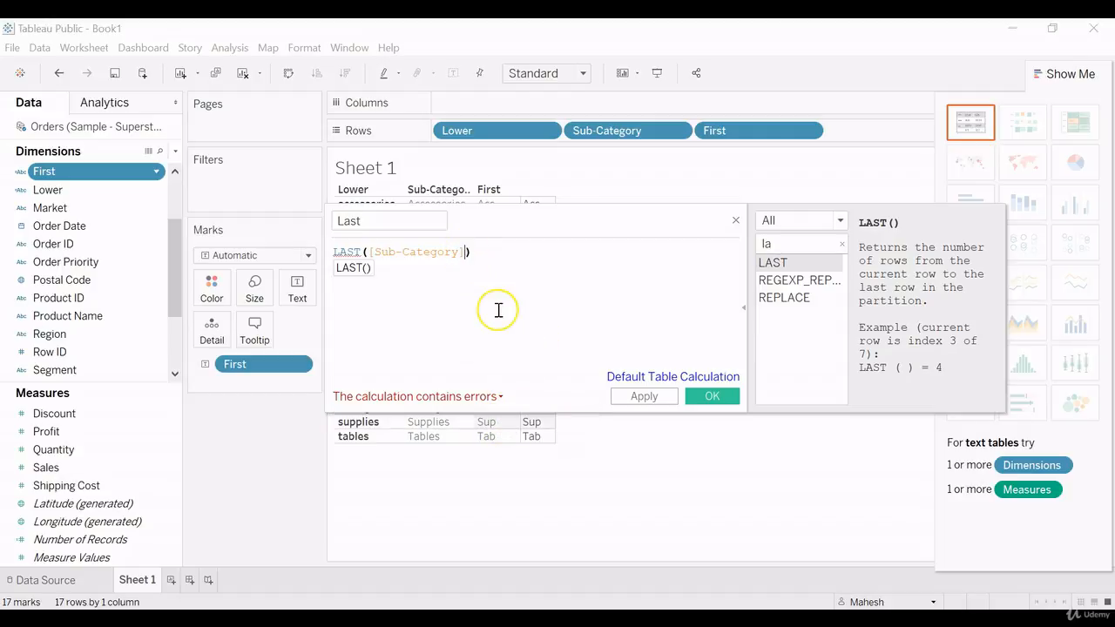
pyautogui.write(',')
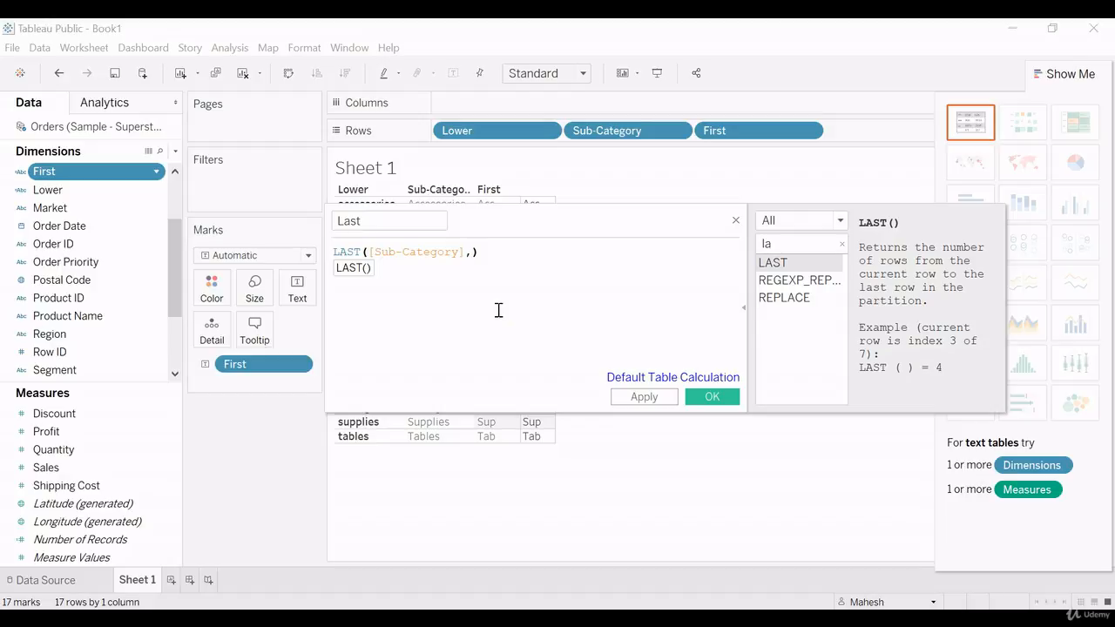
pyautogui.write('3')
pyautogui.press('BackSpace')
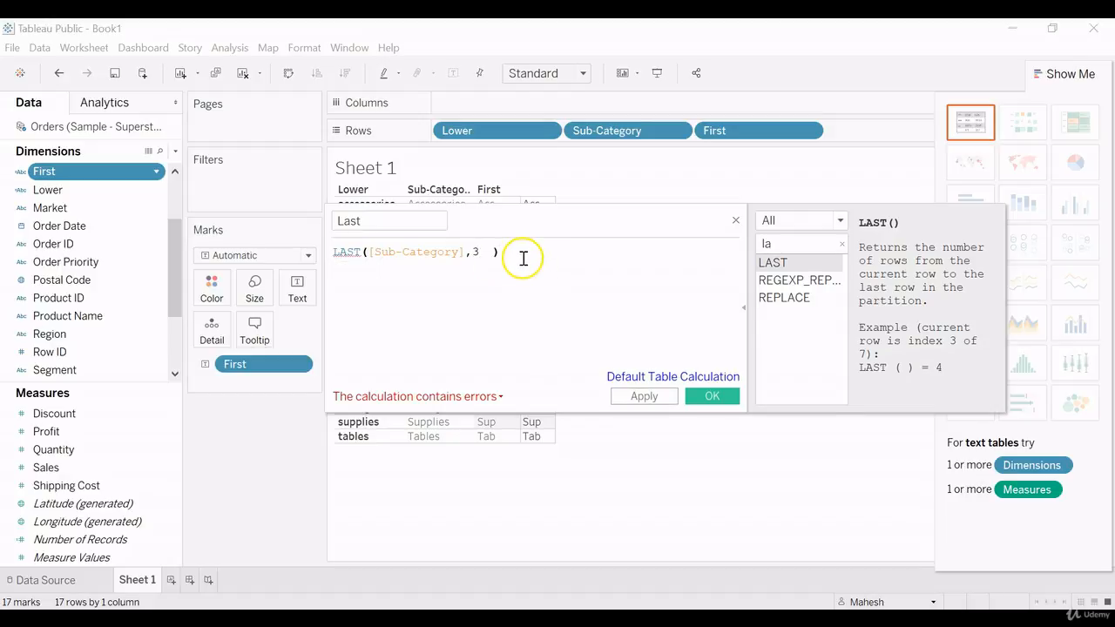
pyautogui.click(488, 253)
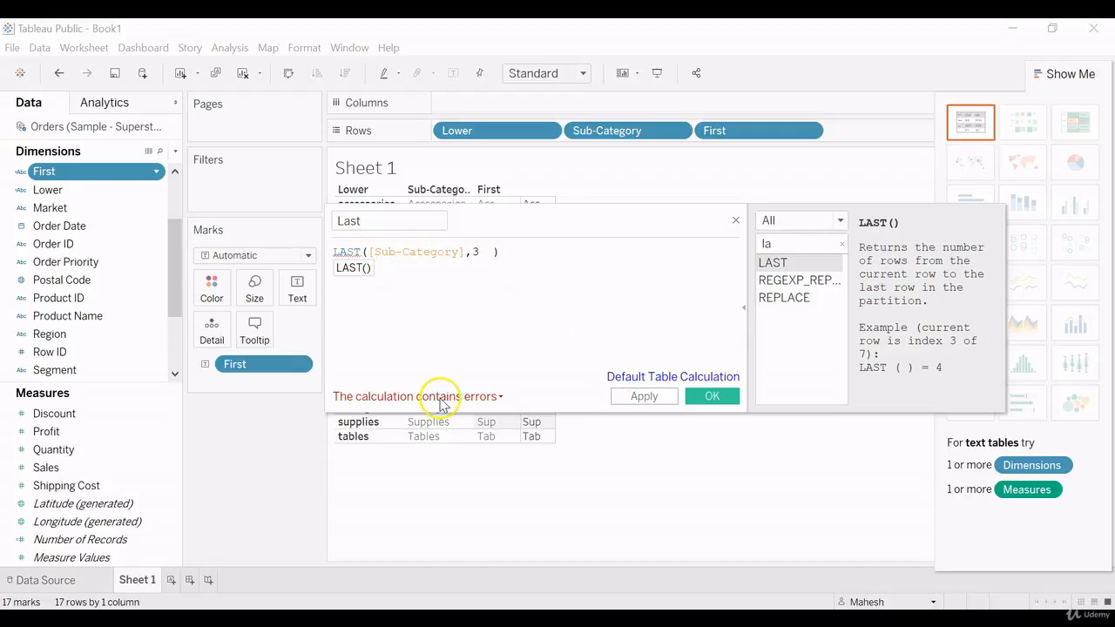
pyautogui.click(498, 396)
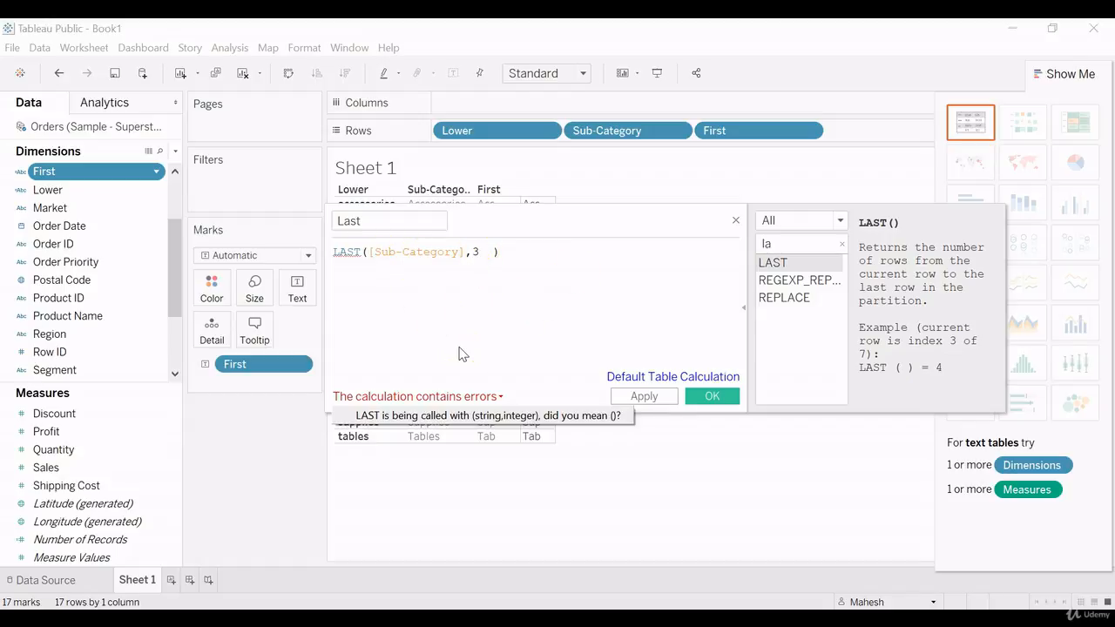
# - Undo the LAST formula edits until the formula is empty
pyautogui.hotkey('ctrl', 'z')
pyautogui.hotkey('ctrl', 'z')
pyautogui.hotkey('ctrl', 'z')
pyautogui.hotkey('ctrl', 'z')
pyautogui.hotkey('ctrl', 'z')
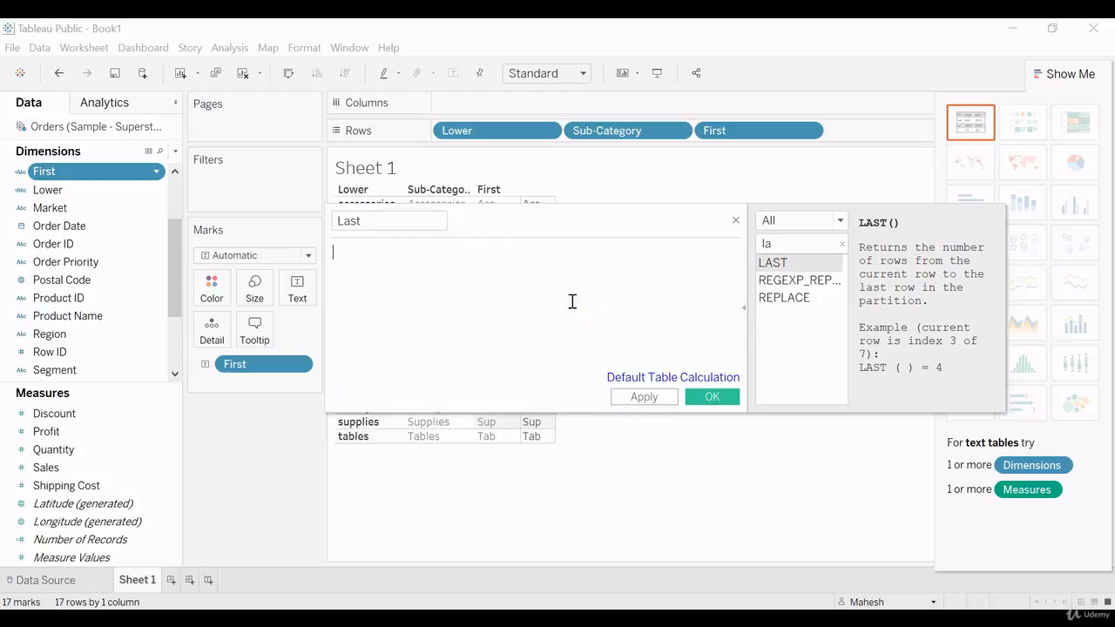
# - Enter RIGHT([Sub-Category],4) as the formula of the Last calculation
pyautogui.write('ri')
pyautogui.press('Return')
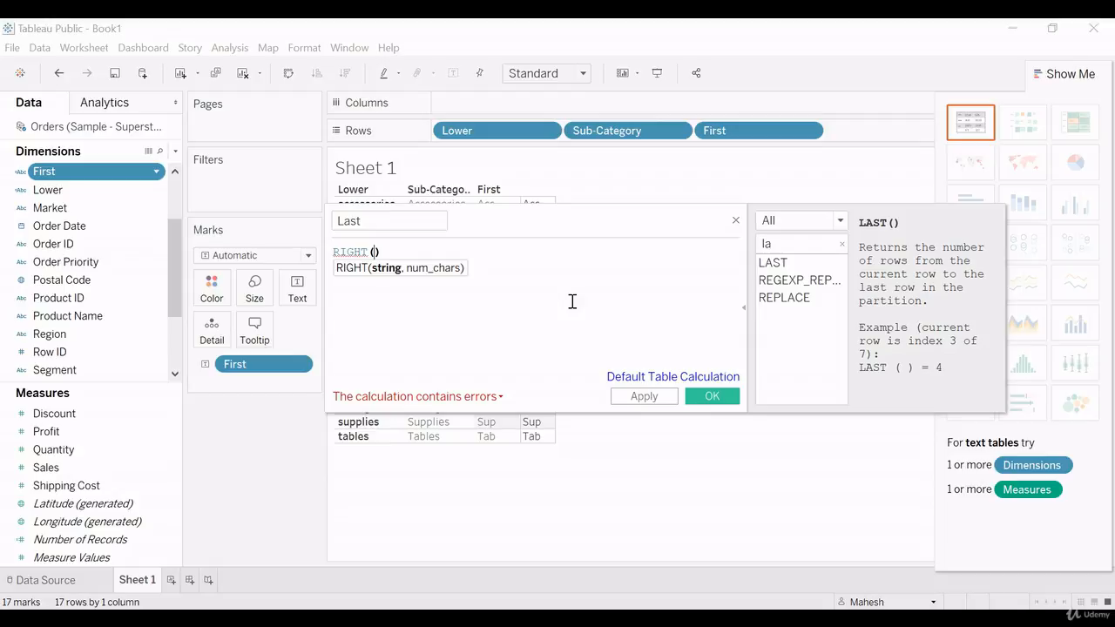
pyautogui.write('su')
pyautogui.press('Return')
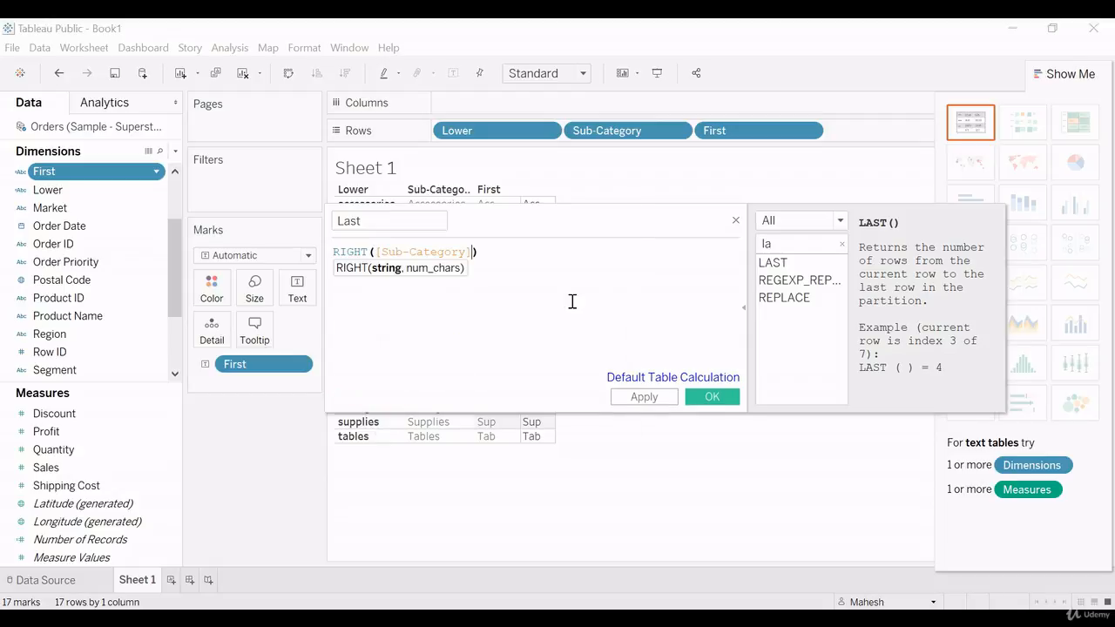
pyautogui.write(',')
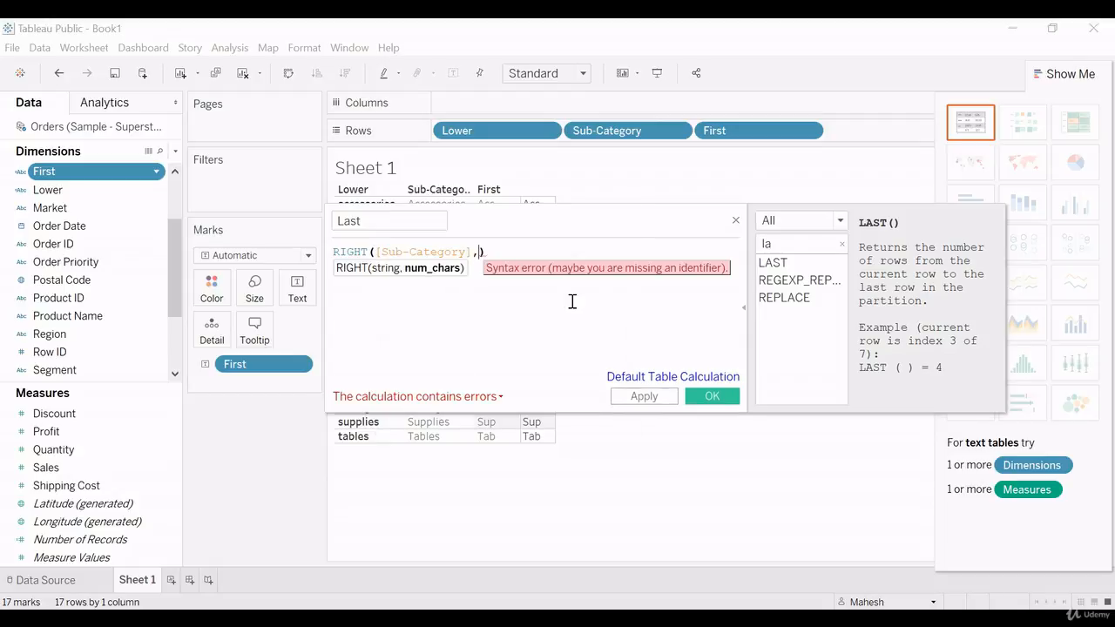
pyautogui.write('4')
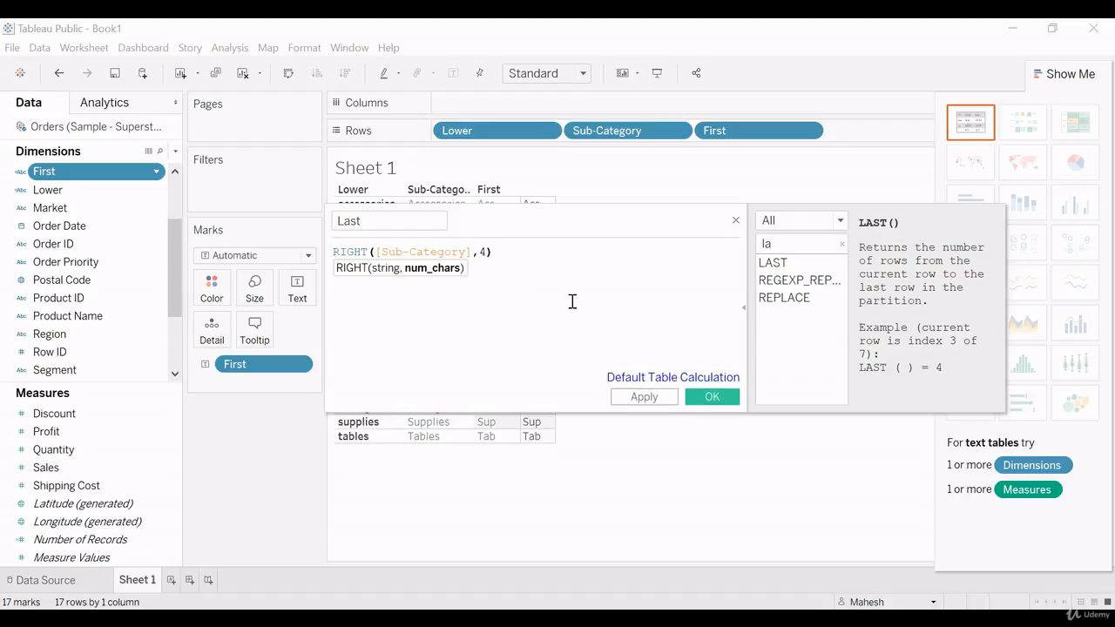
# - Apply and save the Last calculation and put it in the table rows in place of First
pyautogui.click(644, 397)
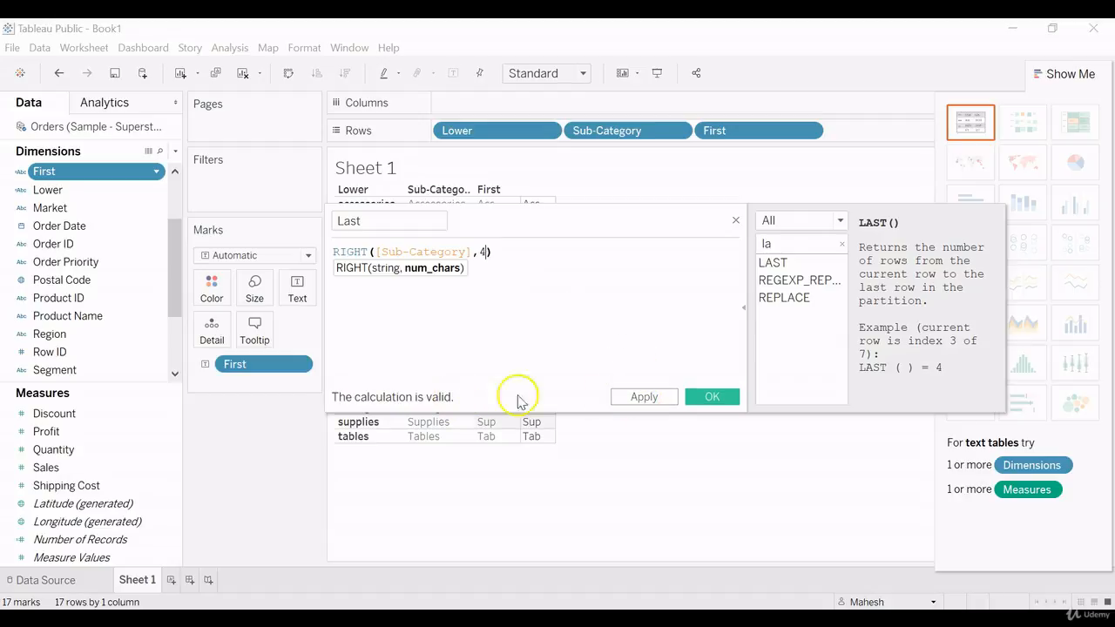
pyautogui.click(644, 397)
pyautogui.click(711, 397)
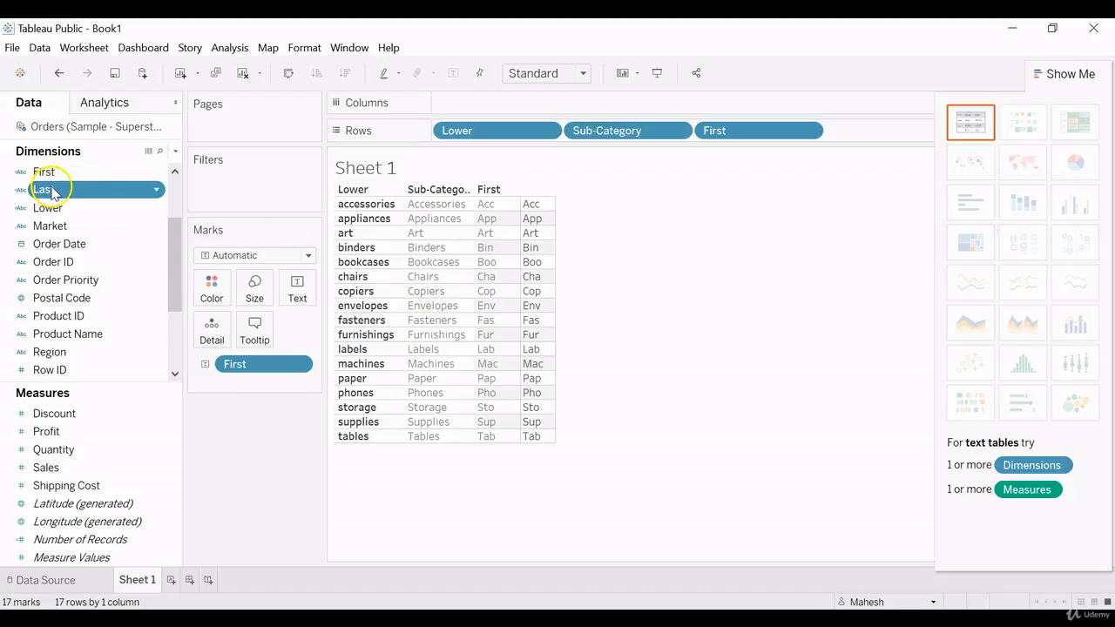
pyautogui.moveTo(51, 193); pyautogui.dragTo(490, 221)
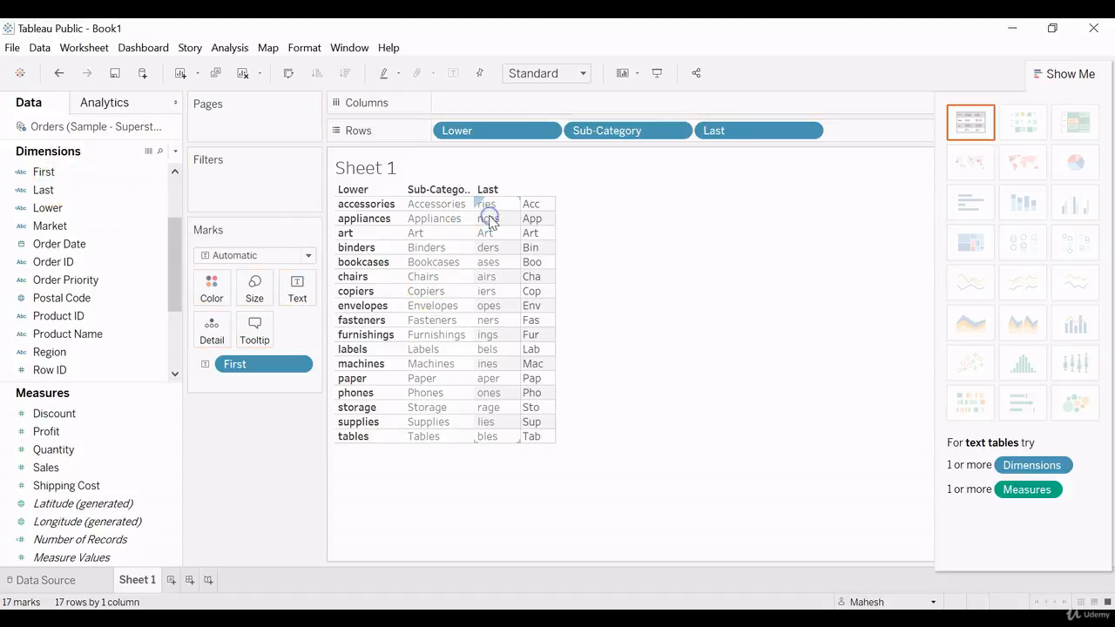
pyautogui.click(438, 207)
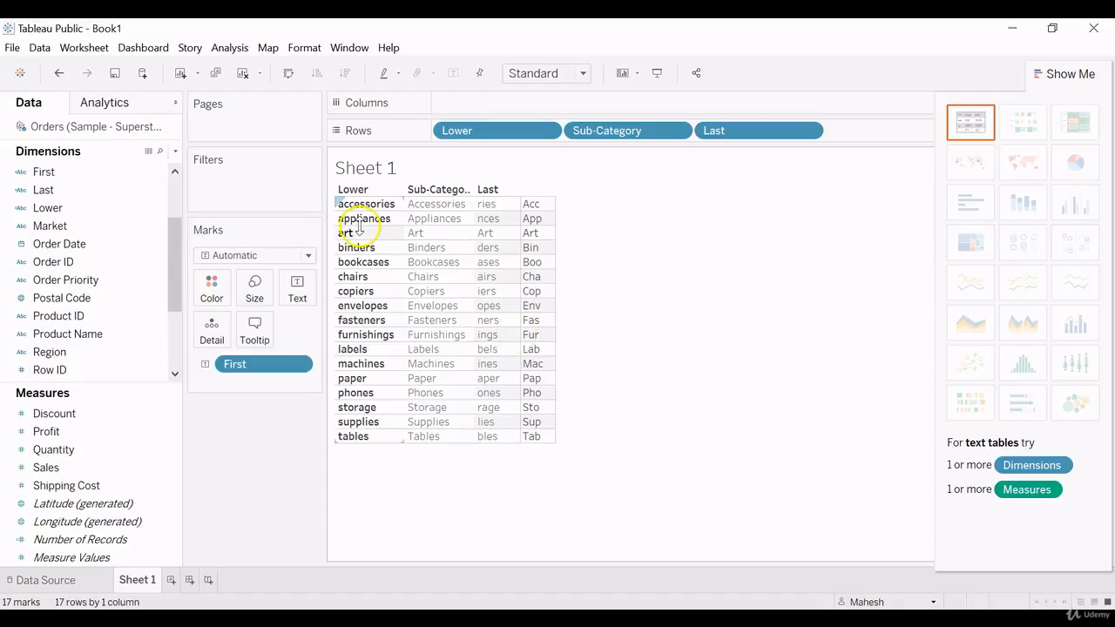
# - Create a new worksheet and add the Order ID dimension to its rows
pyautogui.click(171, 580)
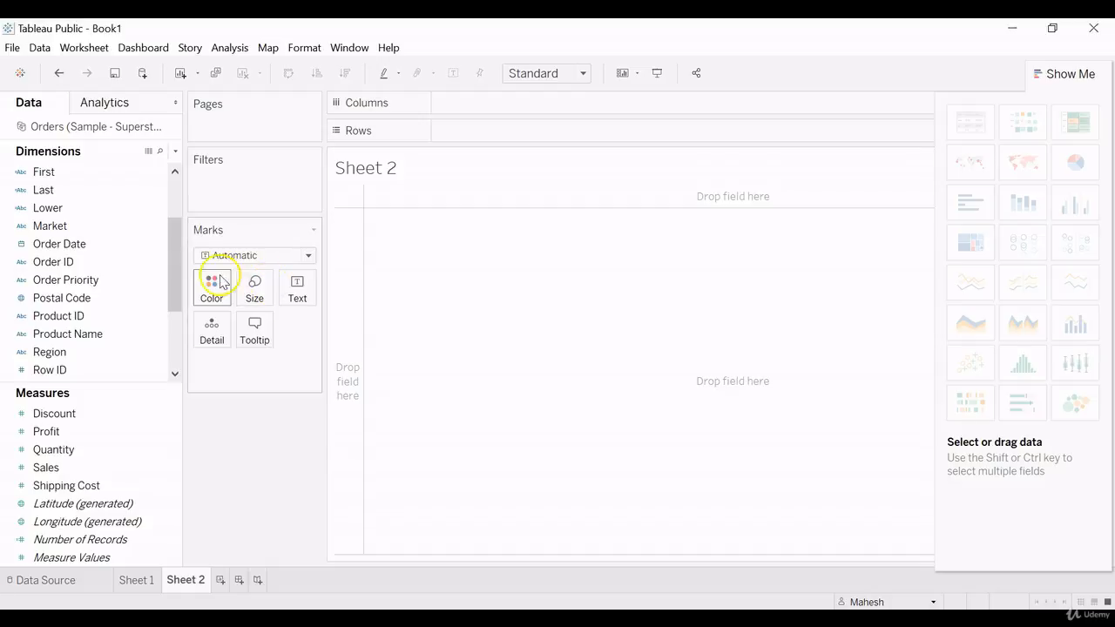
pyautogui.click(176, 256)
pyautogui.moveTo(177, 256); pyautogui.dragTo(175, 263)
pyautogui.click(81, 248)
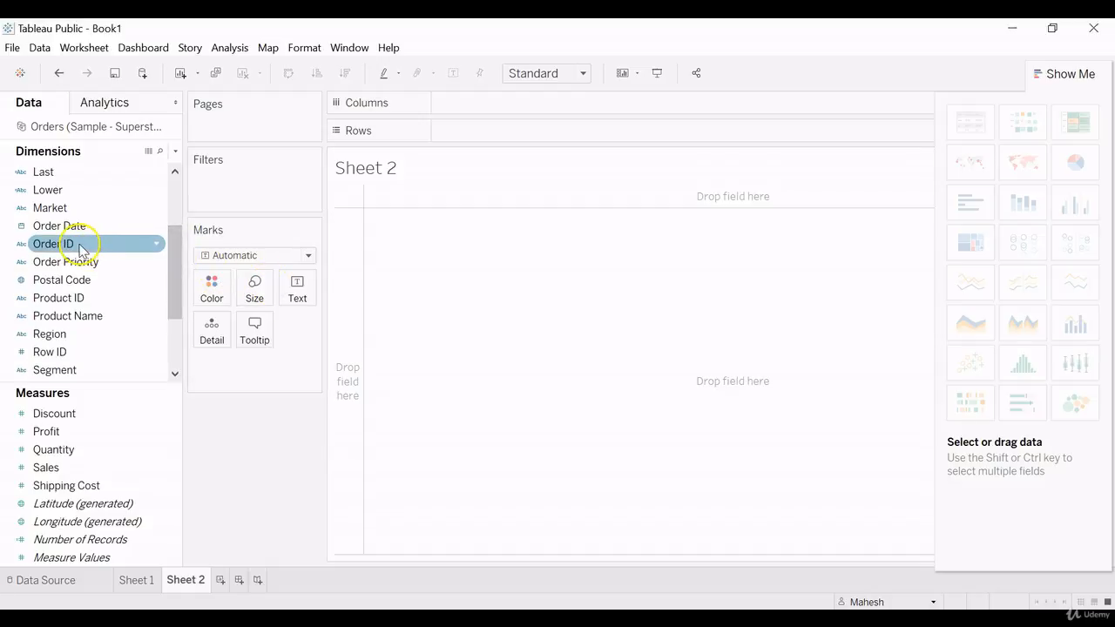
pyautogui.click(56, 249)
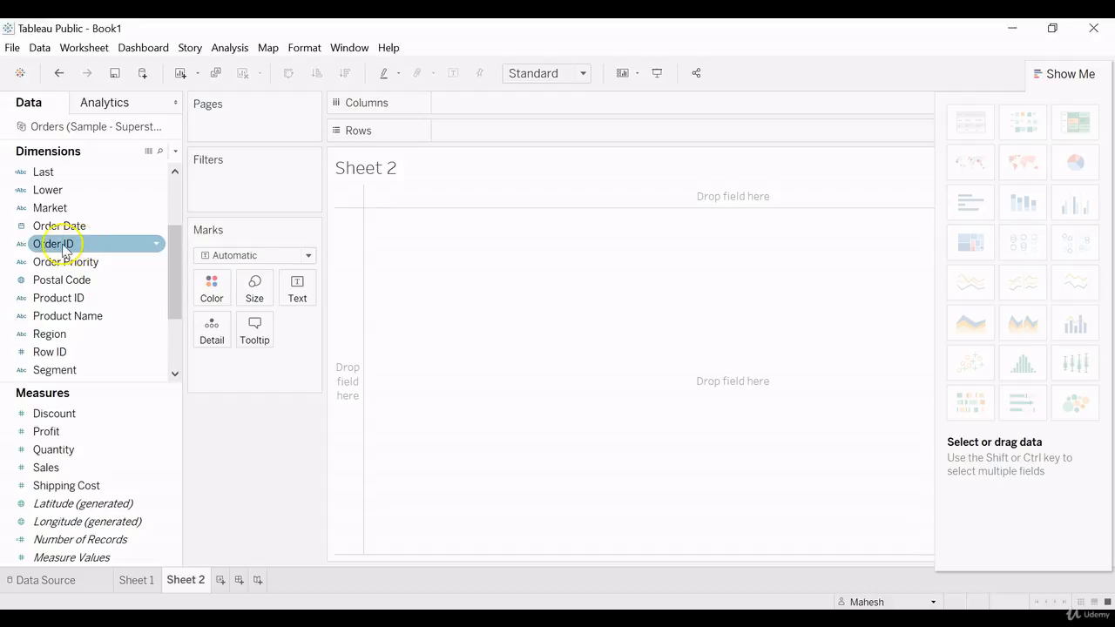
pyautogui.click(56, 246)
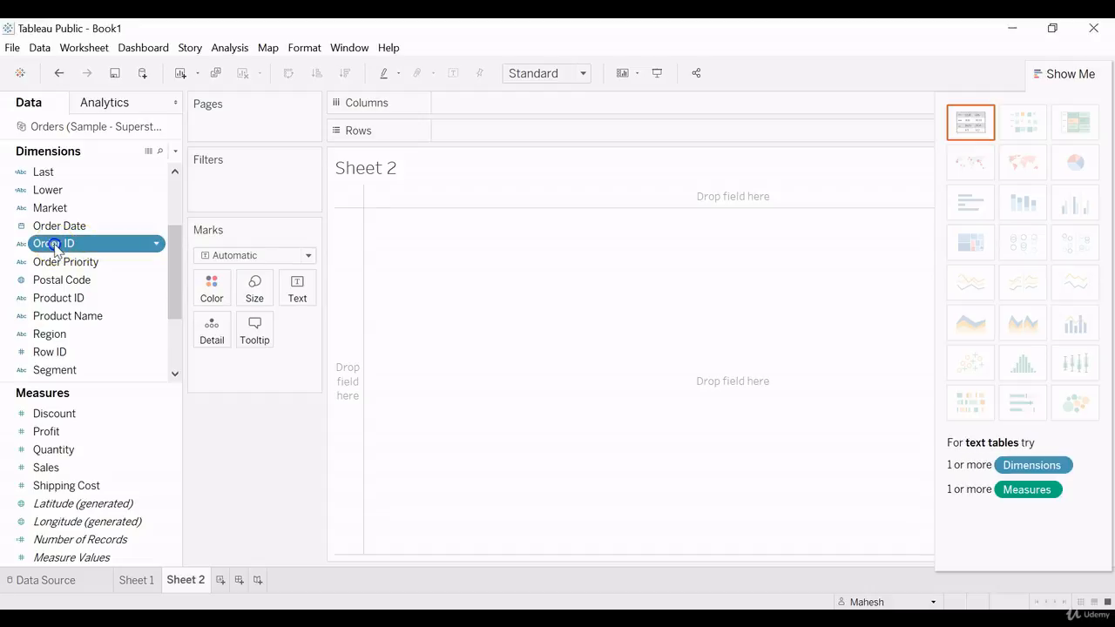
pyautogui.click(56, 246)
pyautogui.click(61, 244)
pyautogui.doubleClick(54, 244)
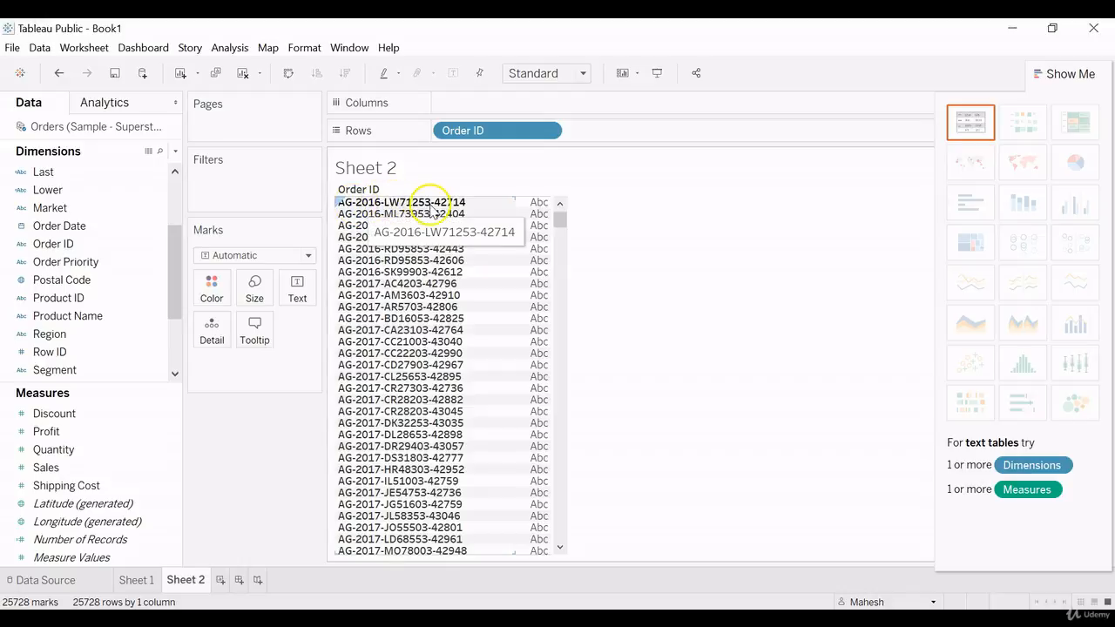
pyautogui.click(146, 242)
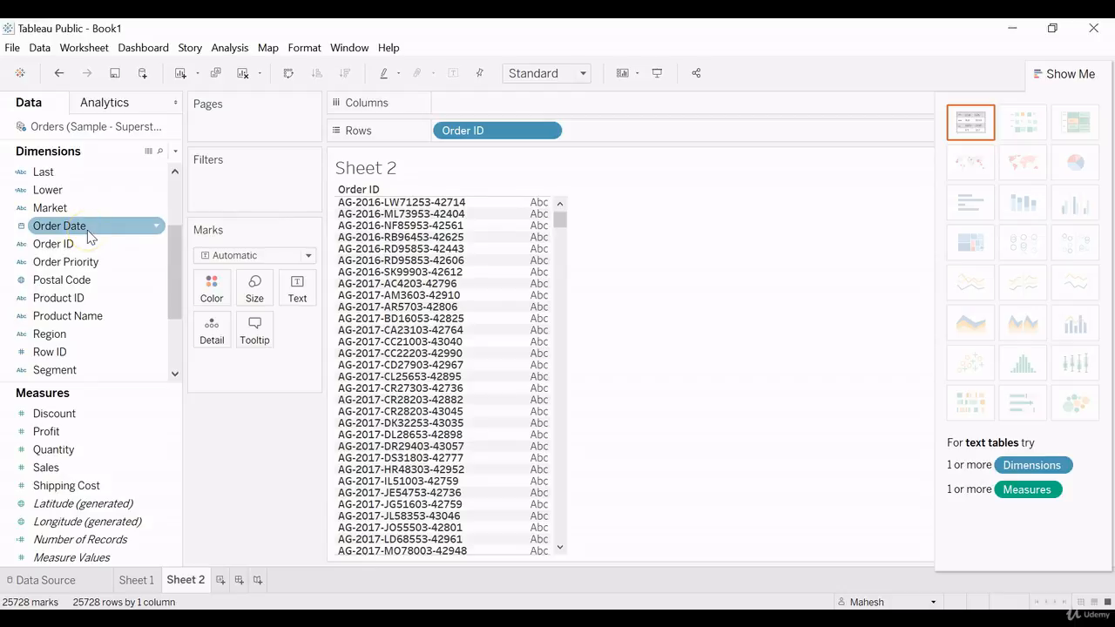
pyautogui.click(154, 227)
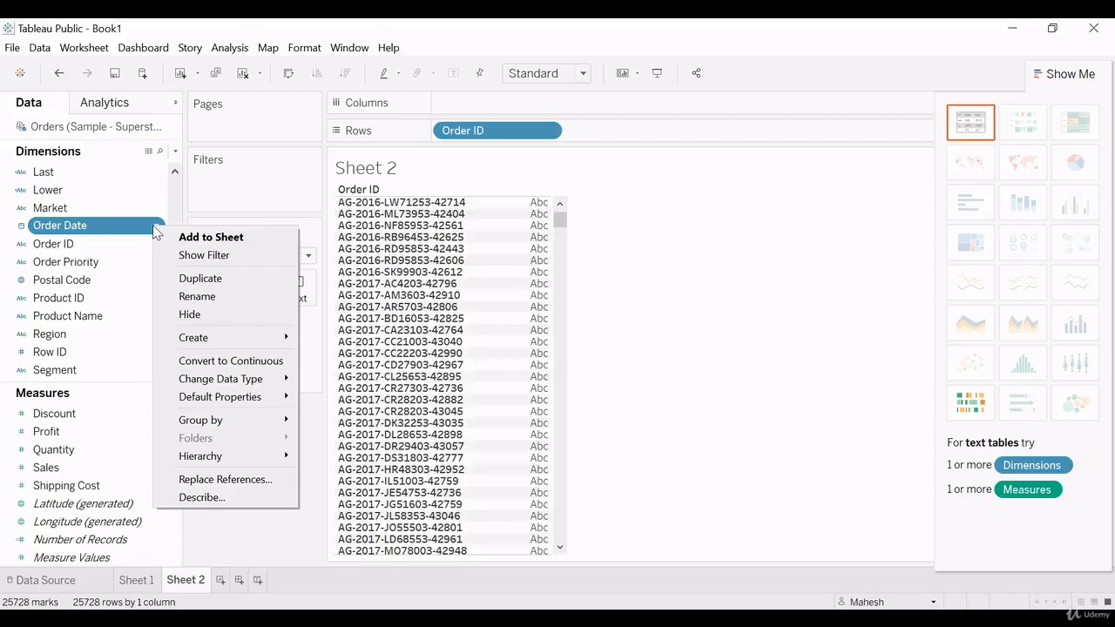
pyautogui.click(293, 531)
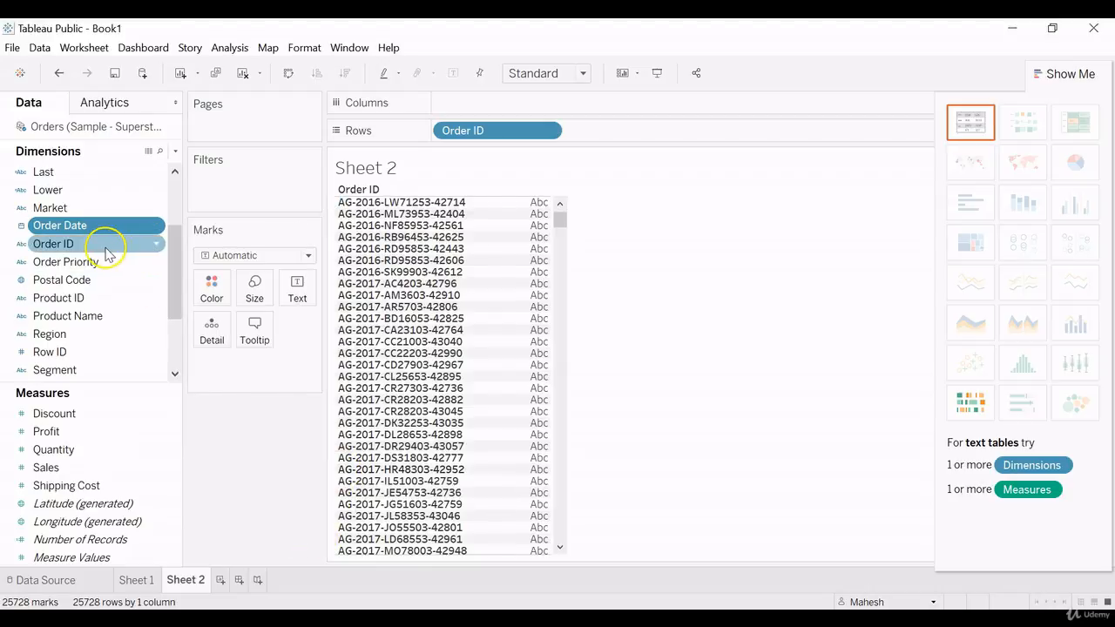
# - Compare the field options of Order ID, including its Transform choices, with those of Order Date
pyautogui.click(156, 245)
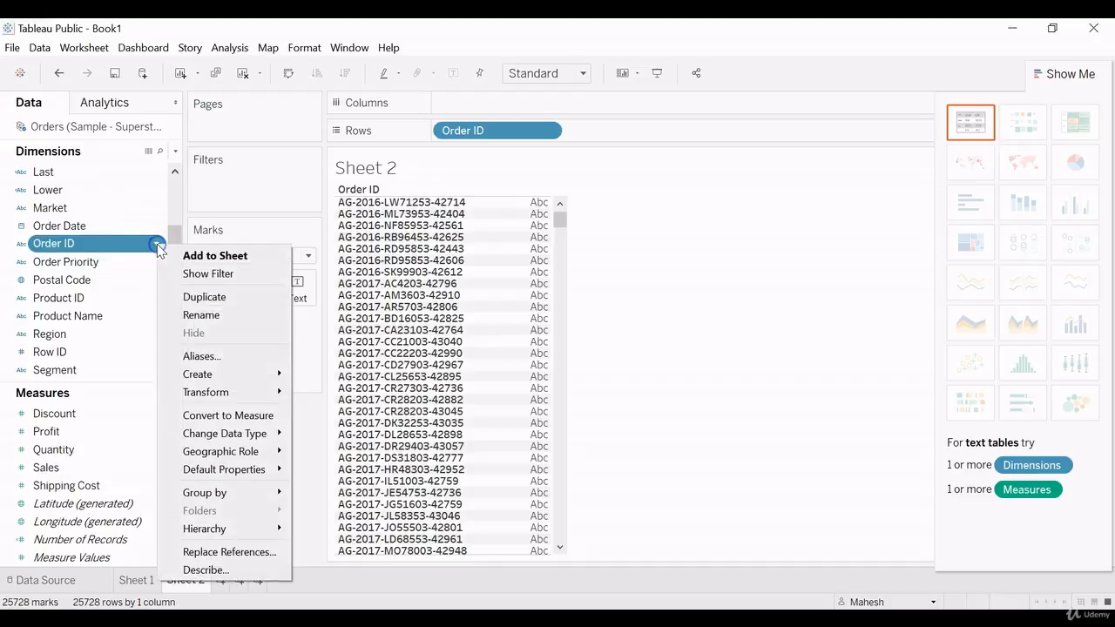
pyautogui.moveTo(221, 393)
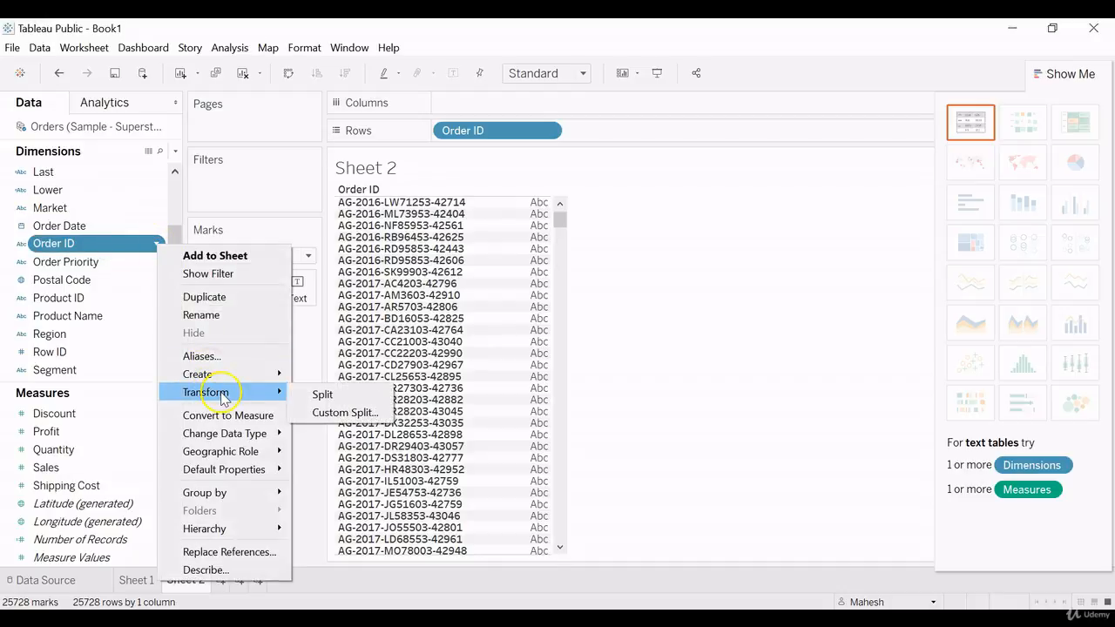
pyautogui.click(261, 205)
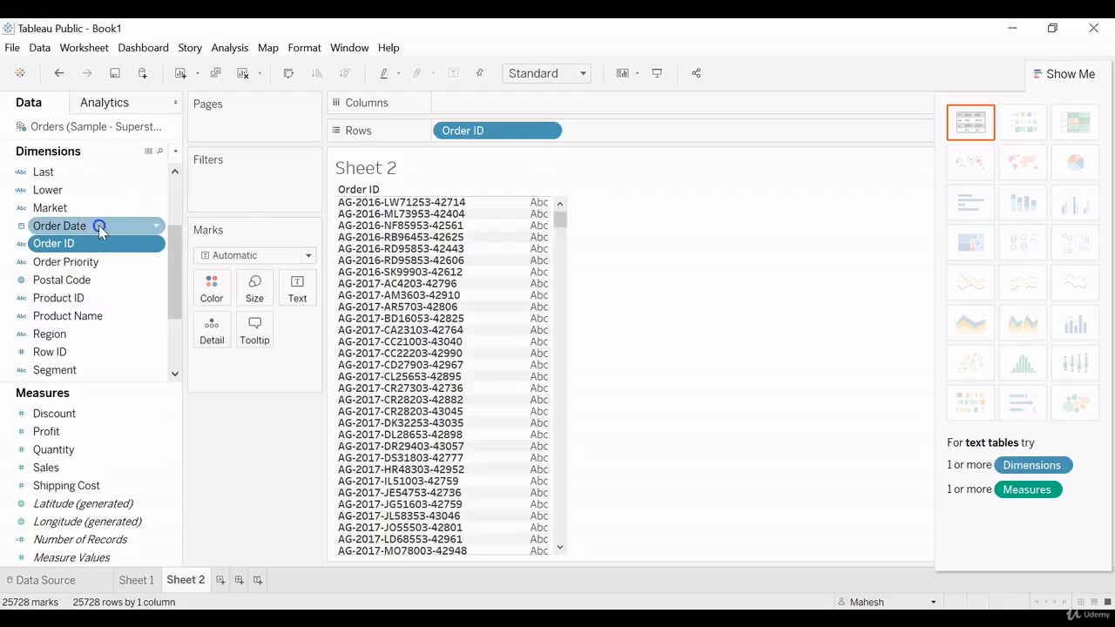
pyautogui.click(99, 227)
pyautogui.click(149, 226)
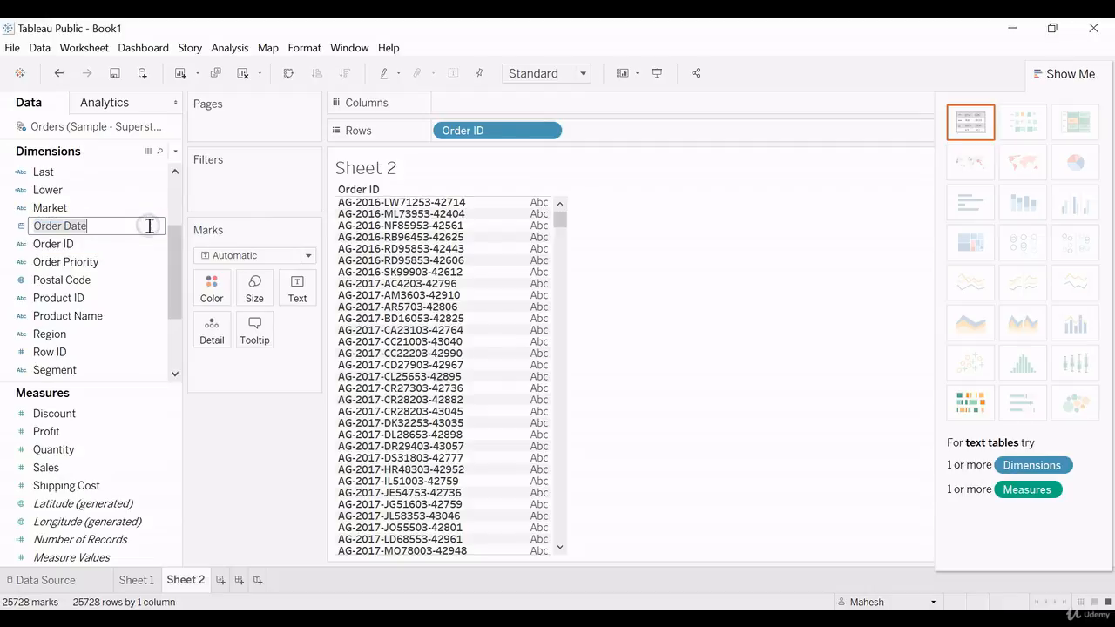
pyautogui.click(212, 209)
pyautogui.rightClick(150, 224)
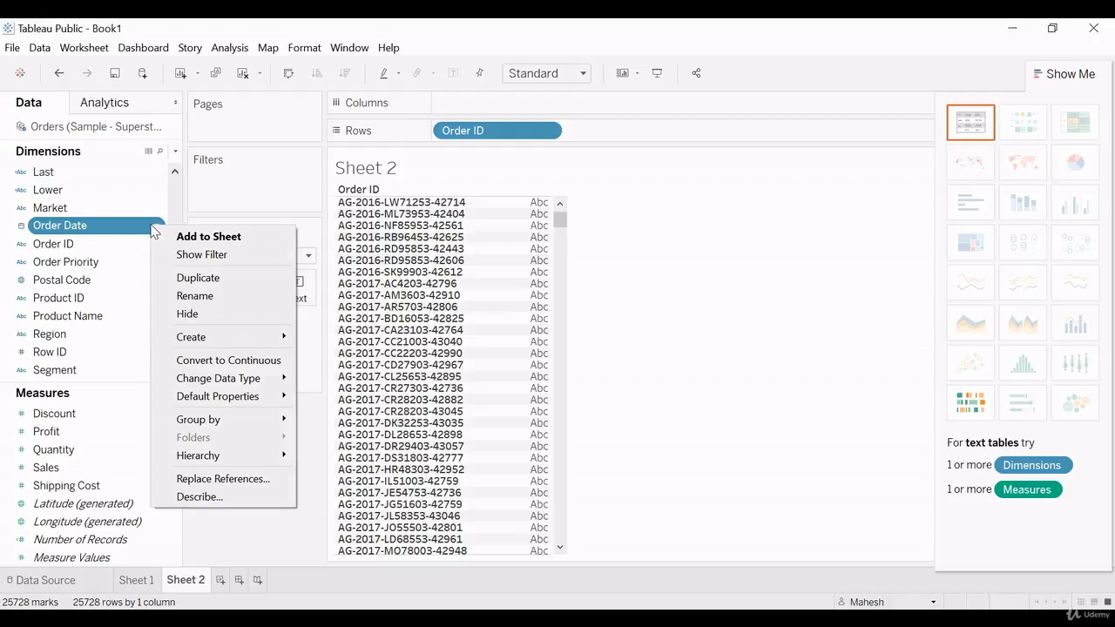
# - Create a custom split of Order ID using the separator "-" and splitting off the first 1 column
pyautogui.click(70, 244)
pyautogui.rightClick(151, 245)
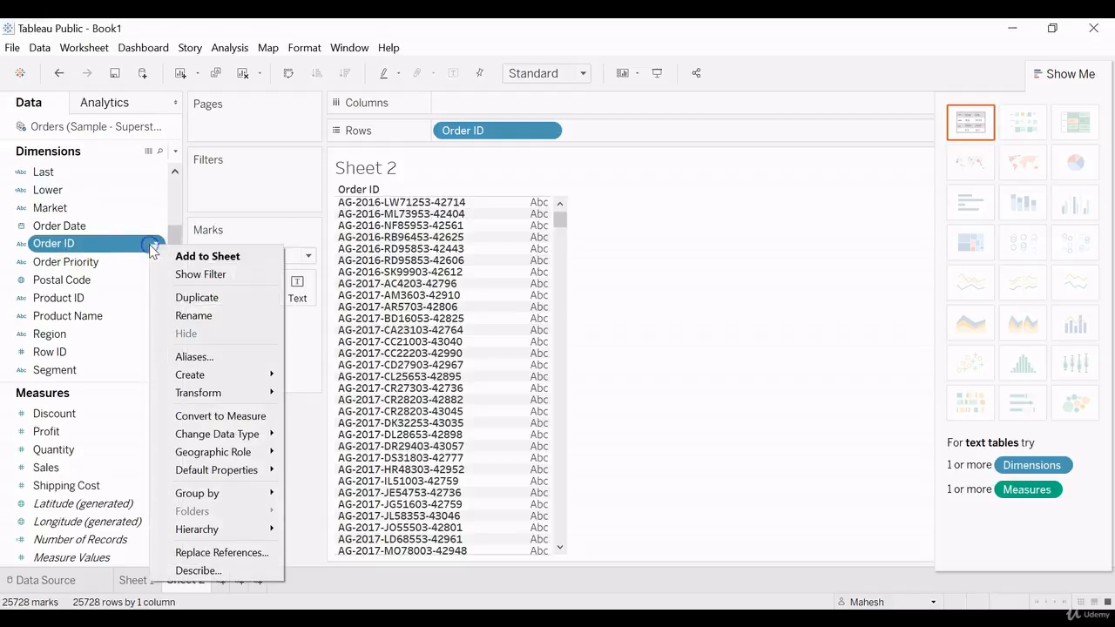
pyautogui.moveTo(220, 393)
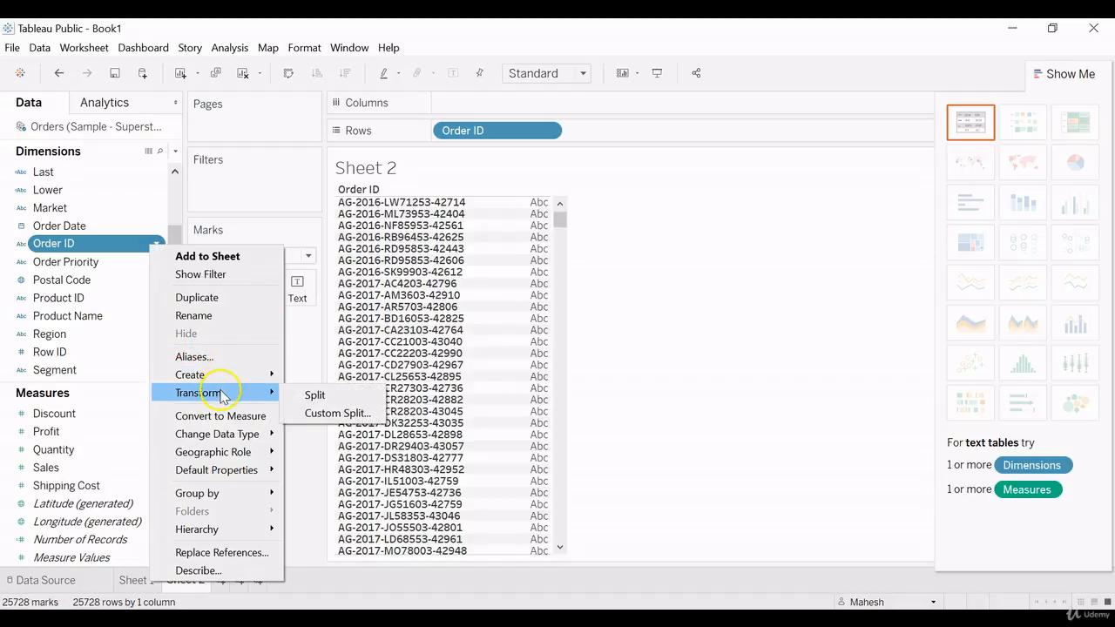
pyautogui.click(329, 415)
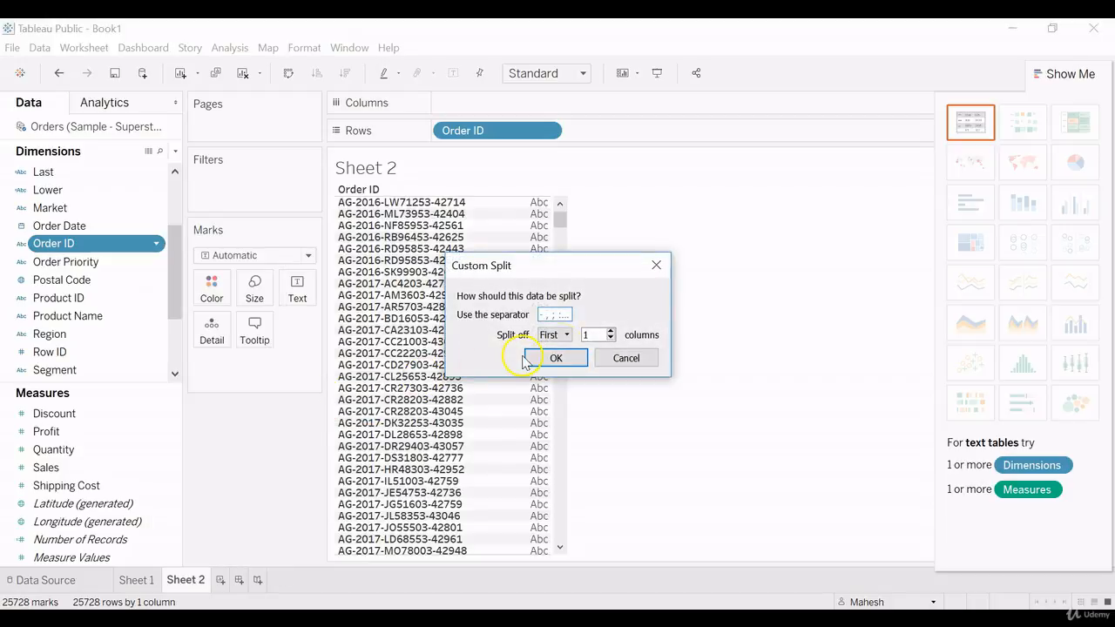
pyautogui.click(561, 318)
pyautogui.click(566, 335)
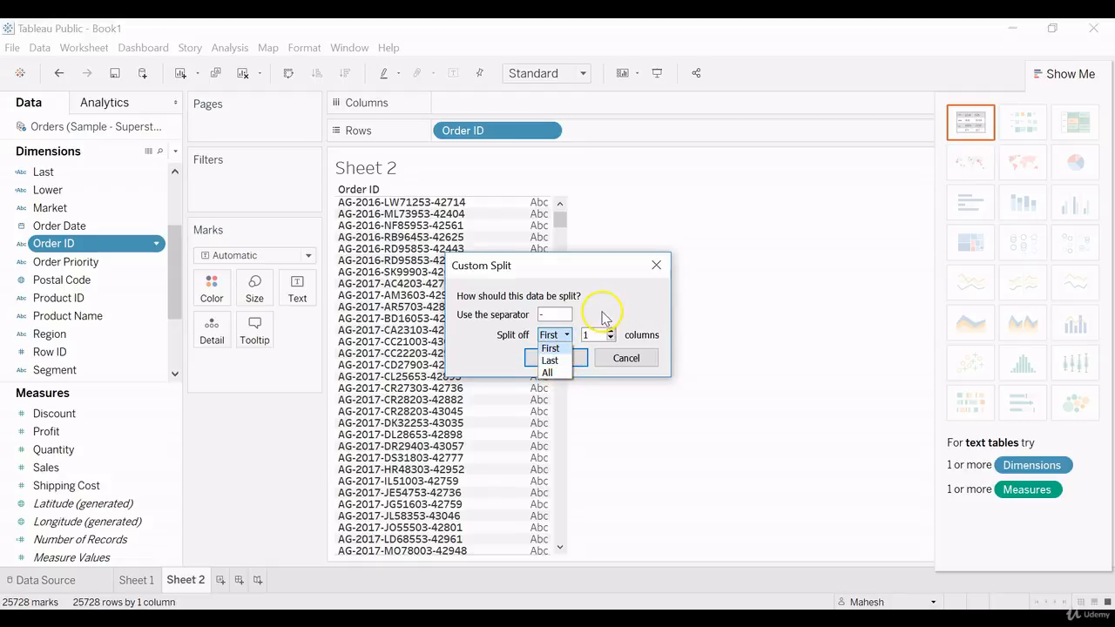
pyautogui.click(605, 321)
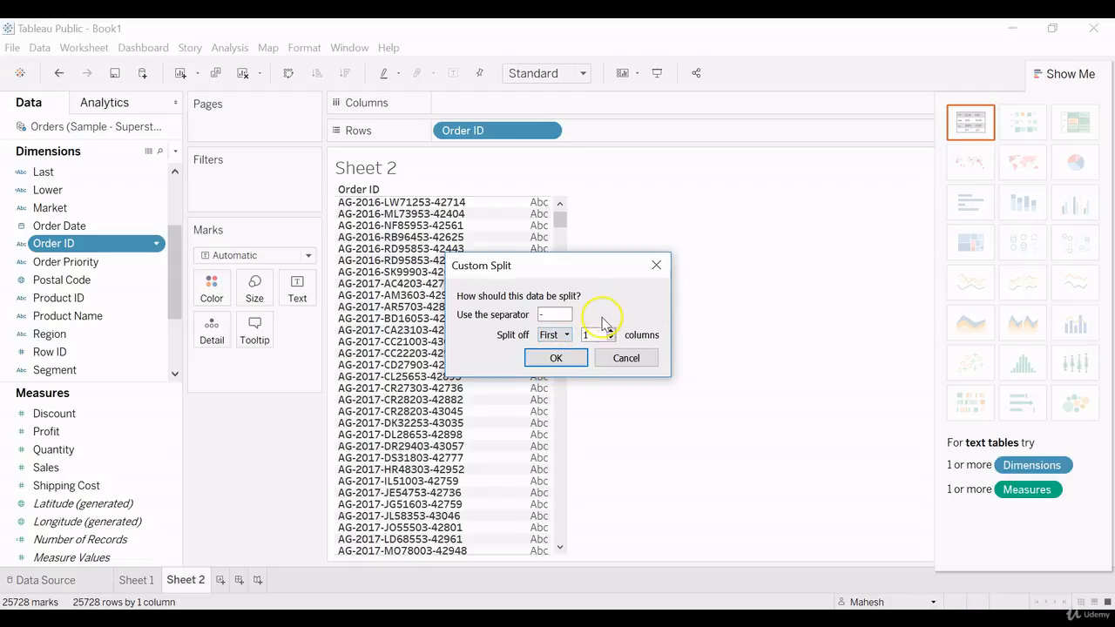
pyautogui.click(567, 360)
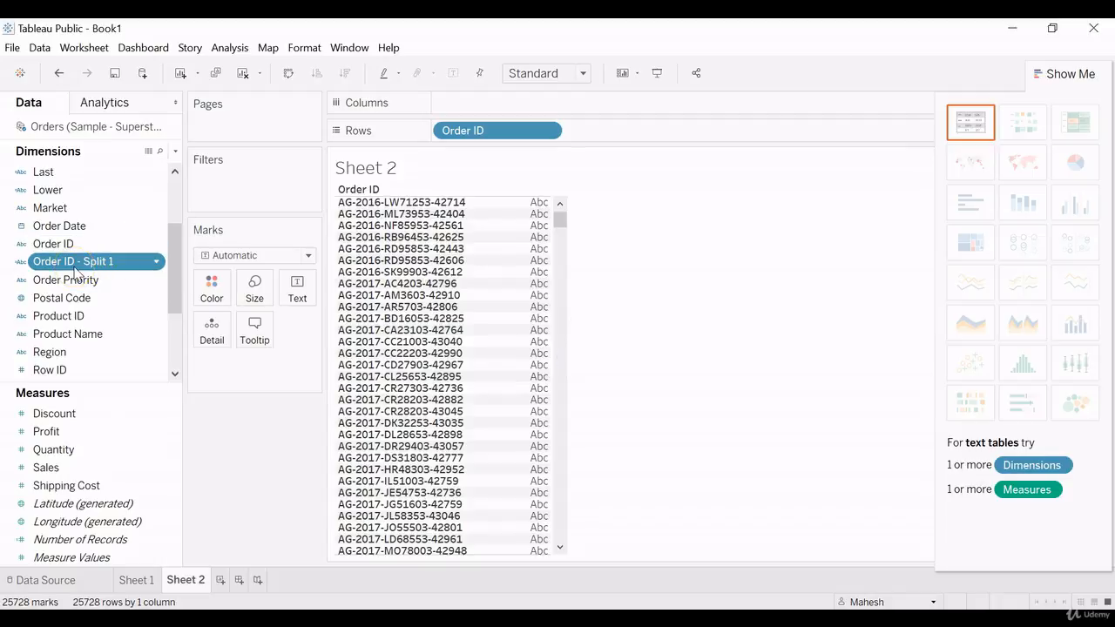
# - Add the Order ID - Split 1 field to the rows after Order ID and widen its column to show the full header
pyautogui.moveTo(75, 268); pyautogui.dragTo(615, 135)
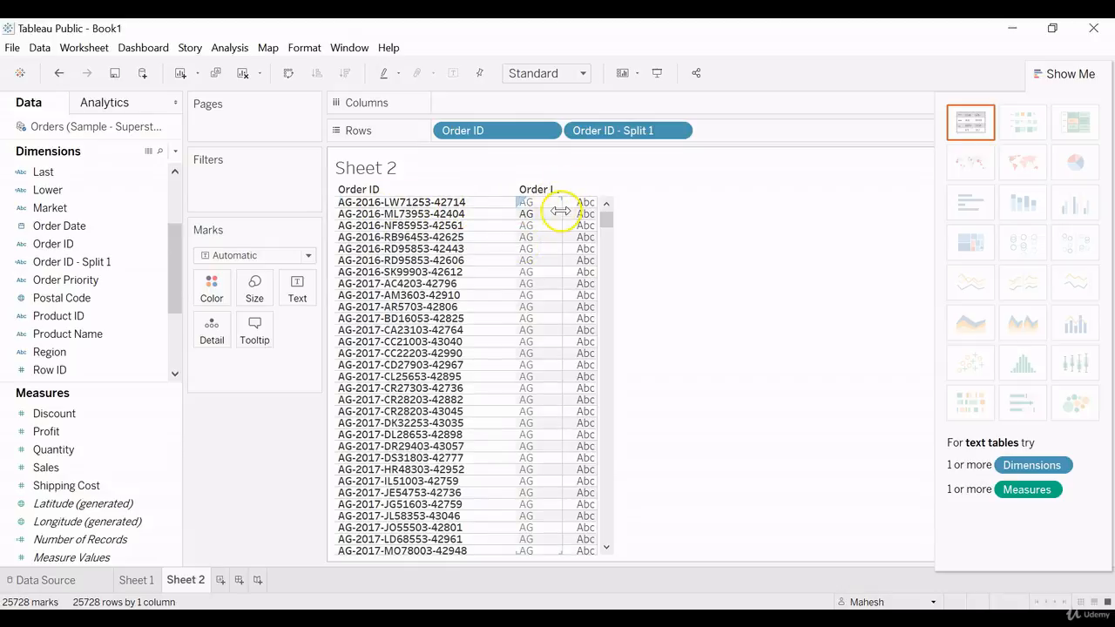
pyautogui.moveTo(560, 211); pyautogui.dragTo(635, 215)
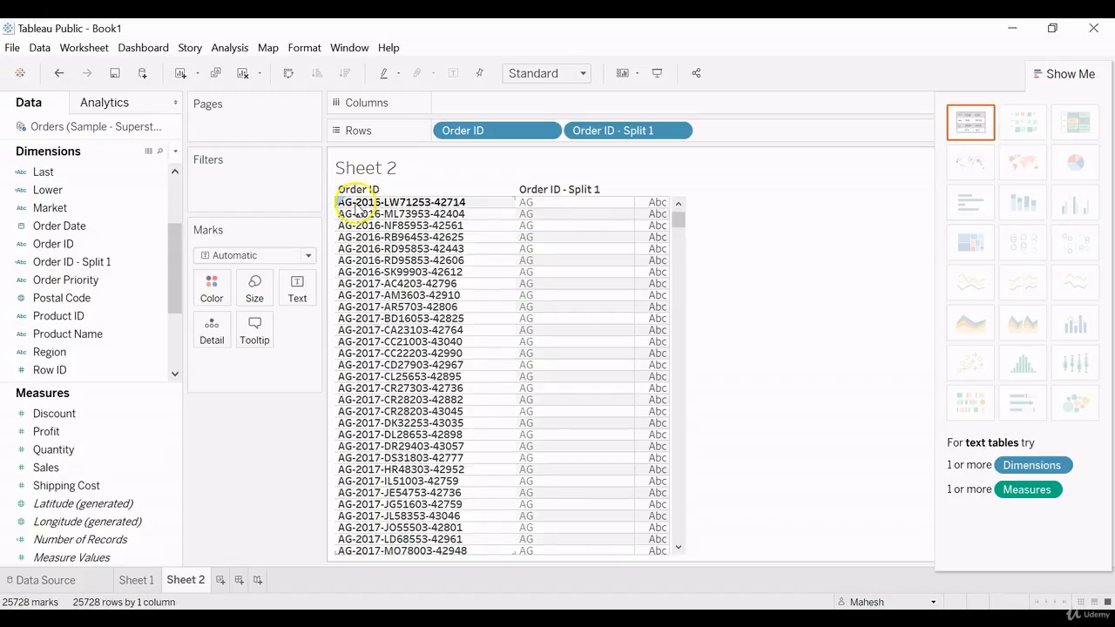
pyautogui.moveTo(355, 209)
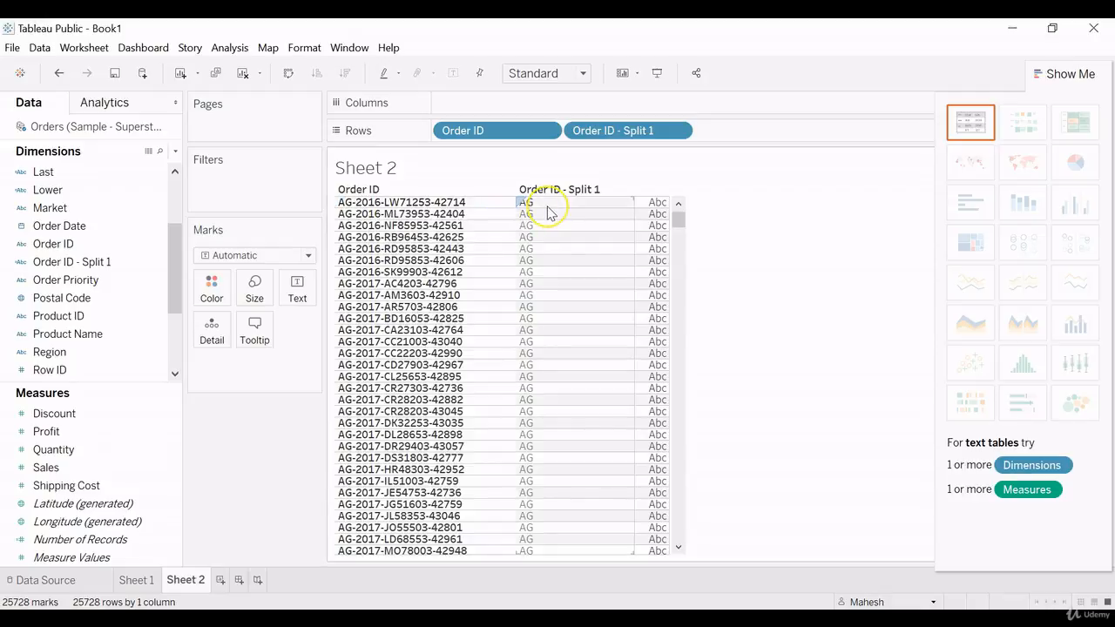
pyautogui.moveTo(548, 214)
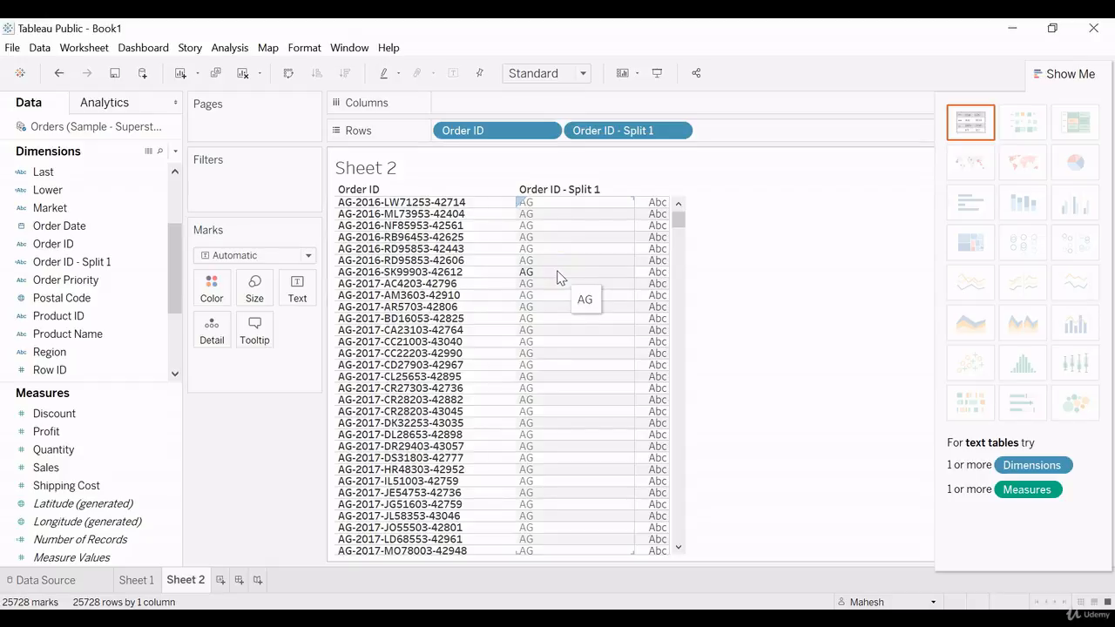
# - Apply the automatic Split transform to the Order ID dimension
pyautogui.click(112, 208)
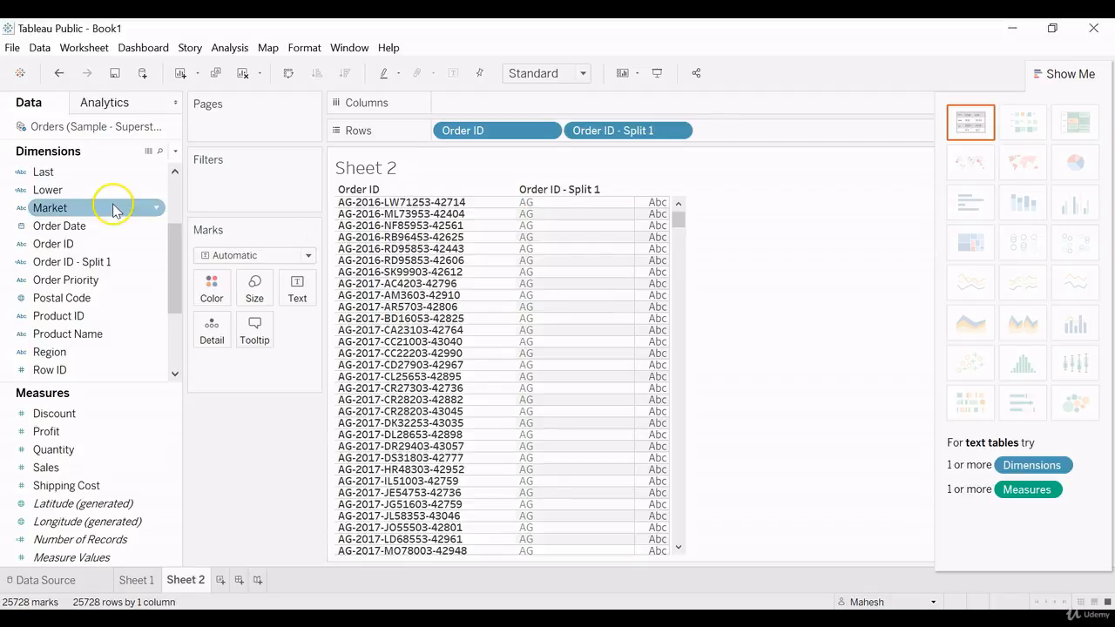
pyautogui.click(105, 244)
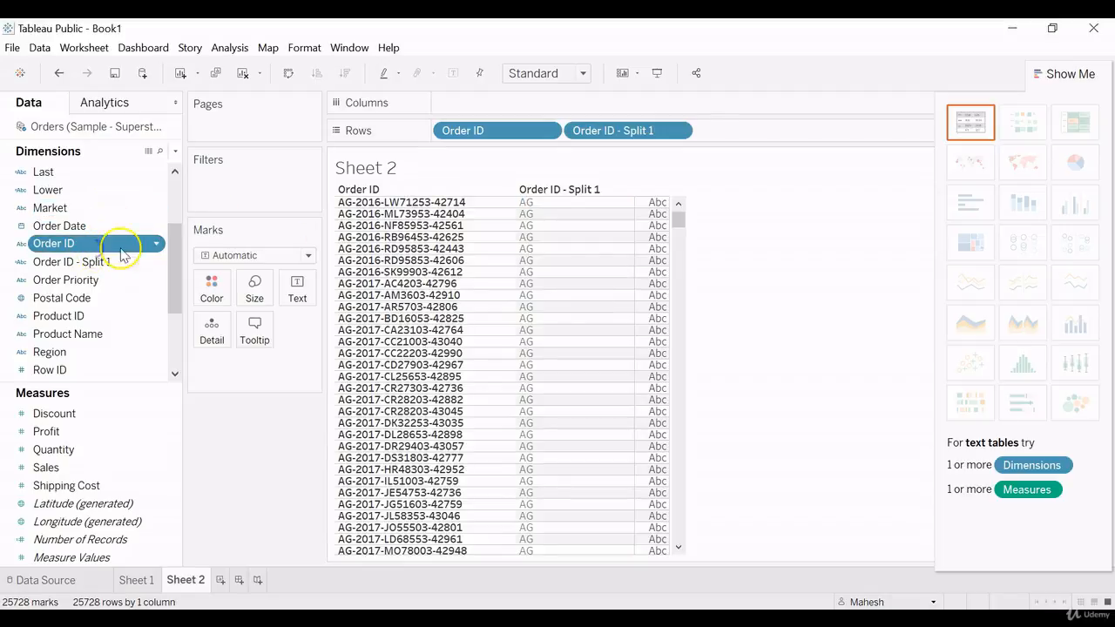
pyautogui.click(158, 245)
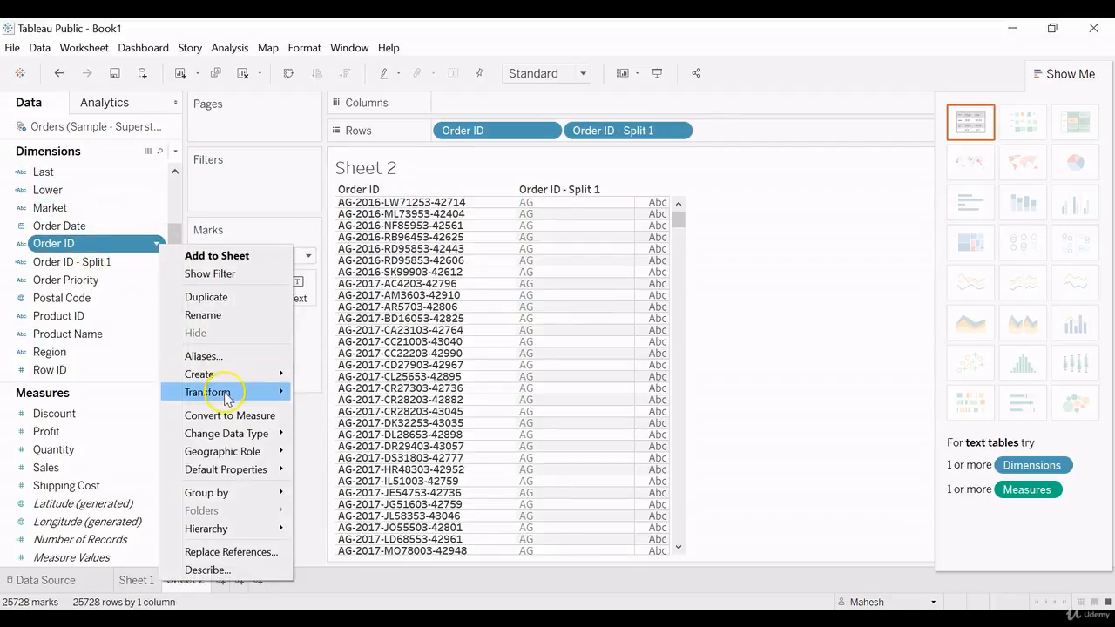
pyautogui.moveTo(214, 392)
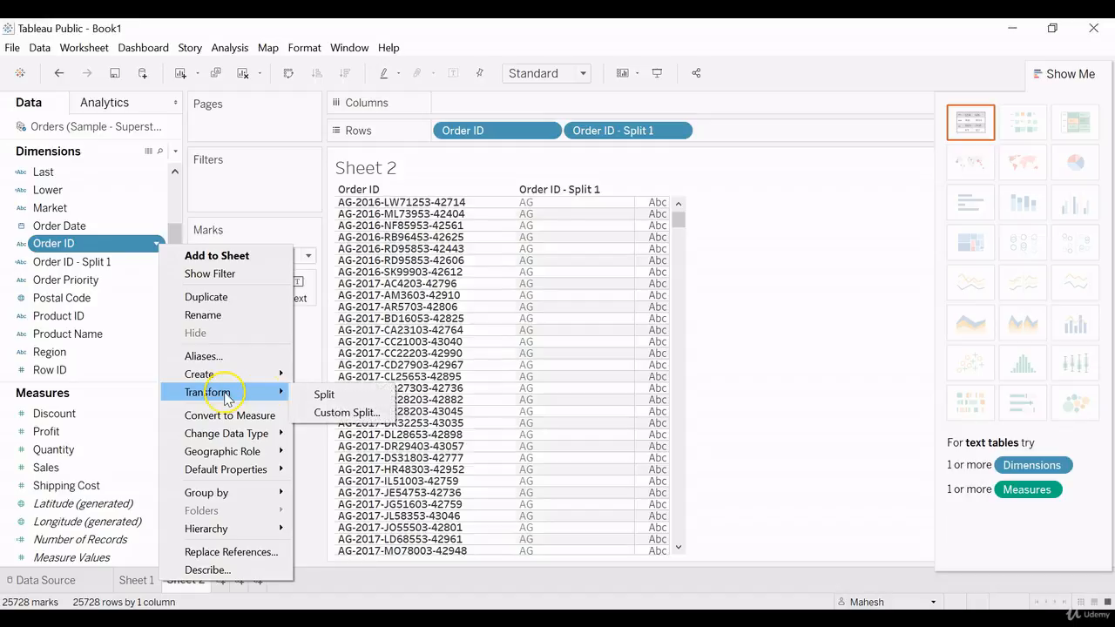
pyautogui.click(324, 395)
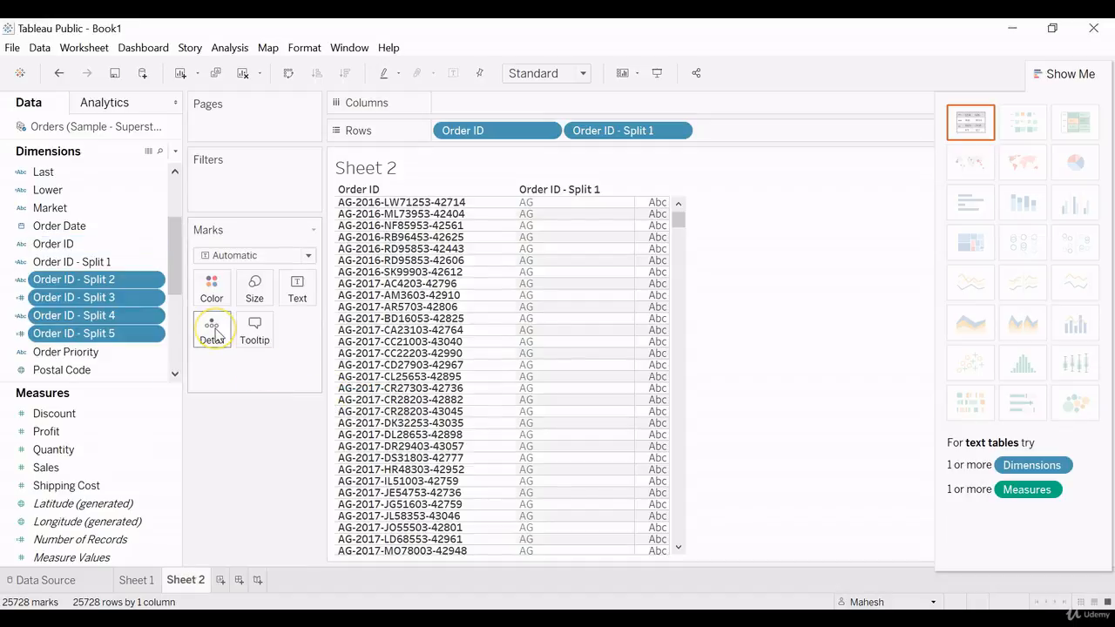
# - Delete all five Order ID split fields, Split 1 through Split 5, from the dimensions
pyautogui.click(100, 266)
pyautogui.keyDown('shift'); pyautogui.click(110, 332); pyautogui.keyUp('shift')
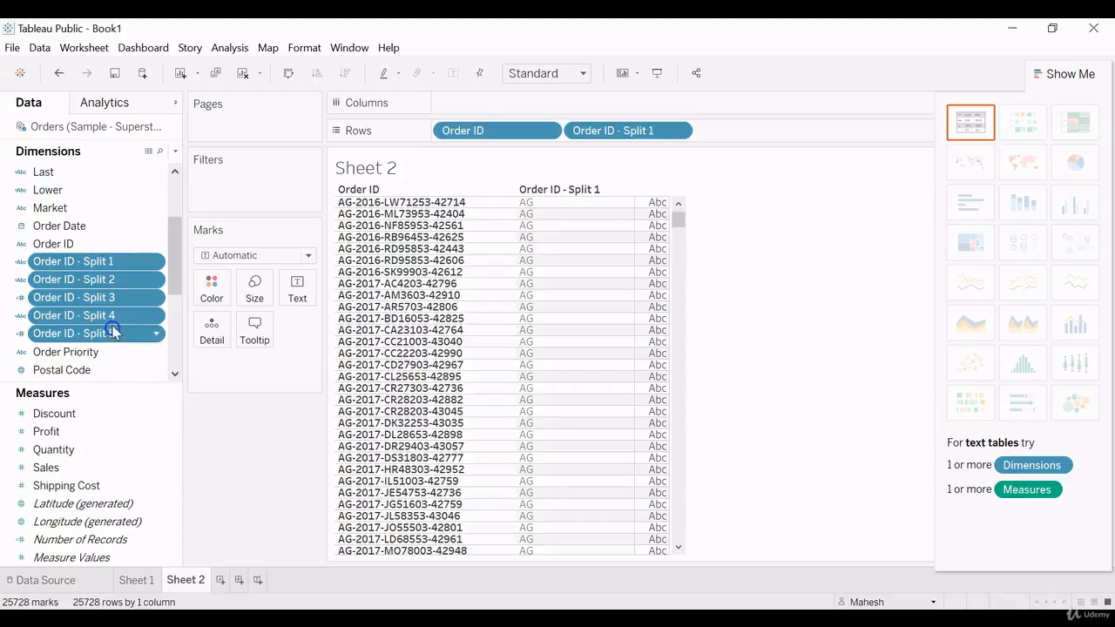
pyautogui.rightClick(111, 274)
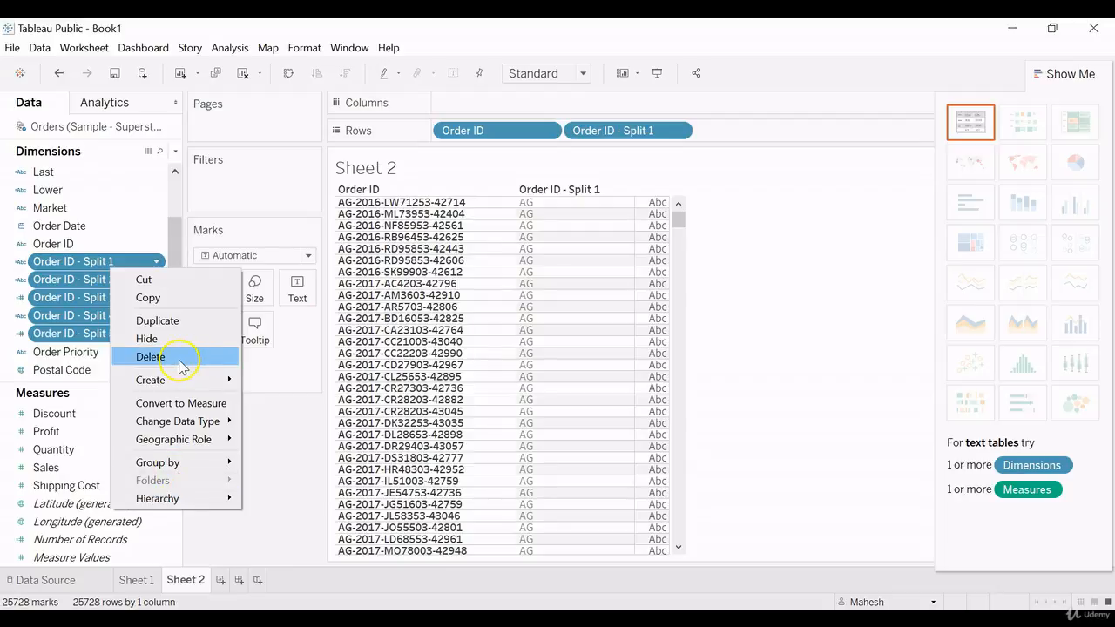
pyautogui.click(178, 360)
pyautogui.click(599, 398)
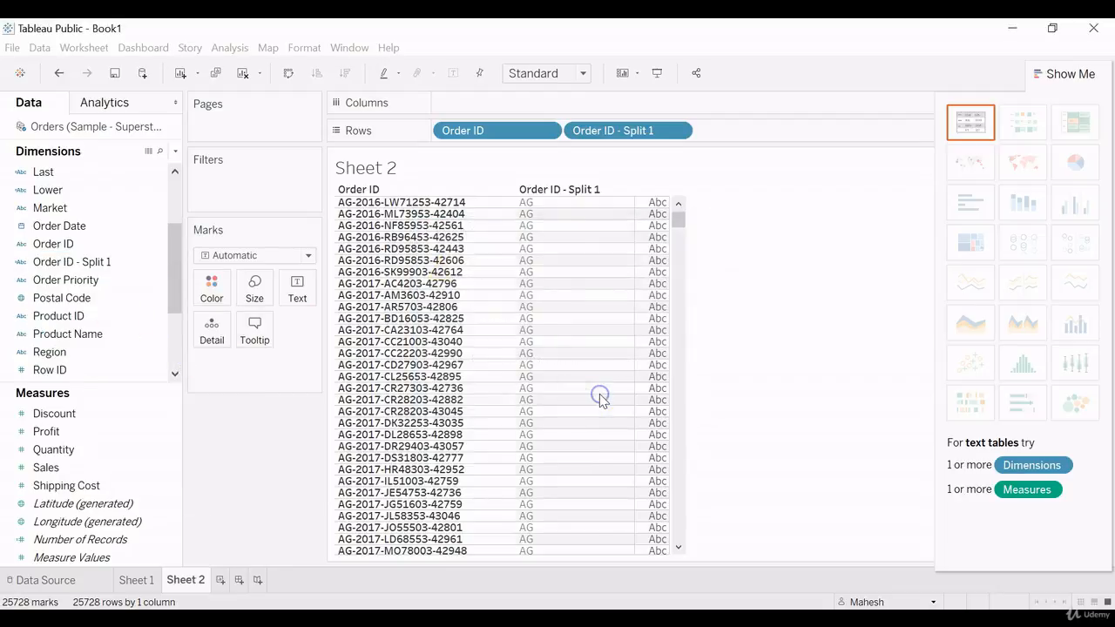
# - Split Order ID automatically again and add all the resulting split fields to the rows after Order ID
pyautogui.click(102, 264)
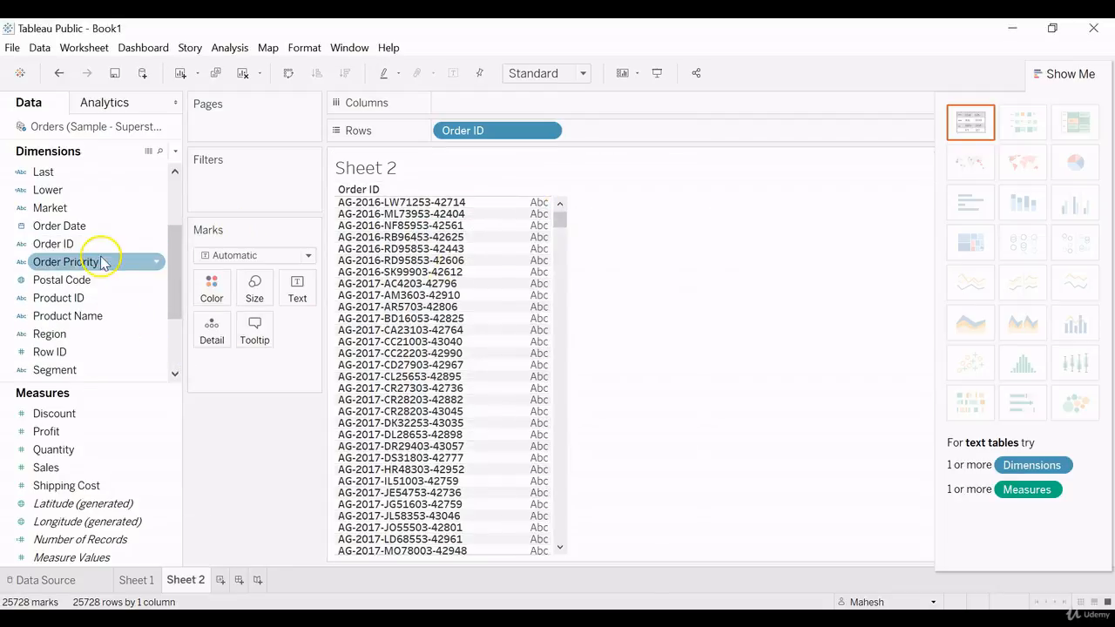
pyautogui.click(100, 244)
pyautogui.click(157, 245)
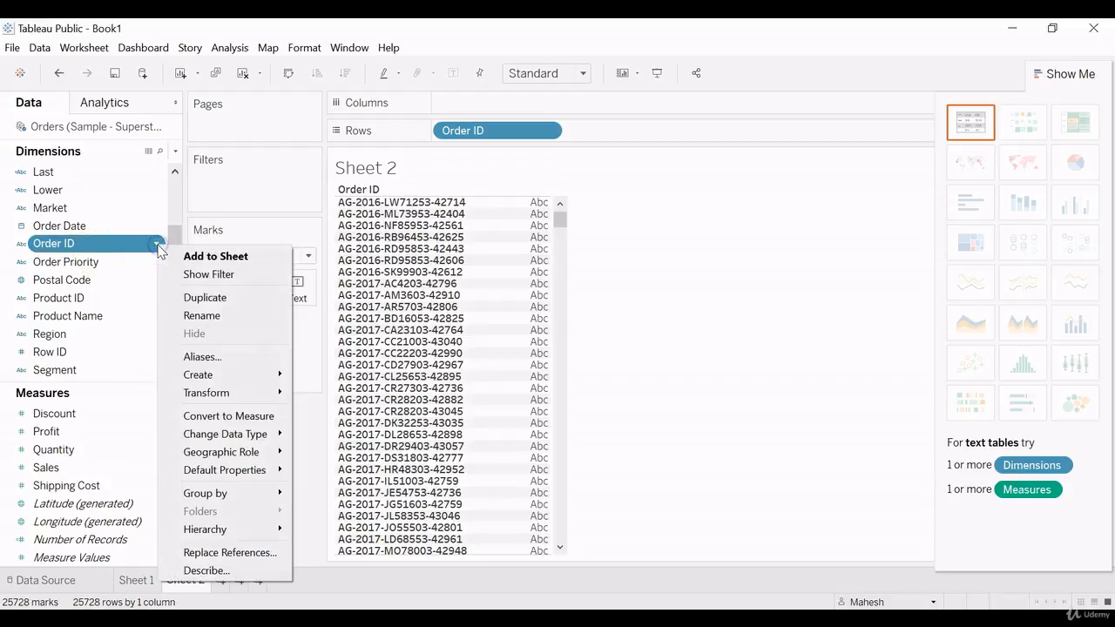
pyautogui.moveTo(218, 392)
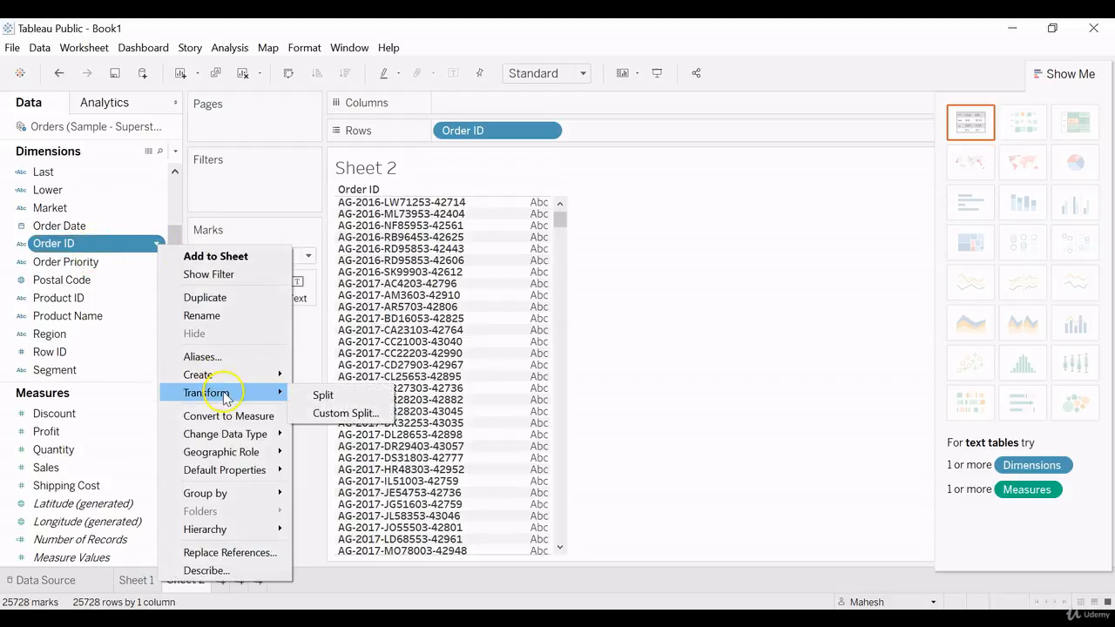
pyautogui.click(319, 396)
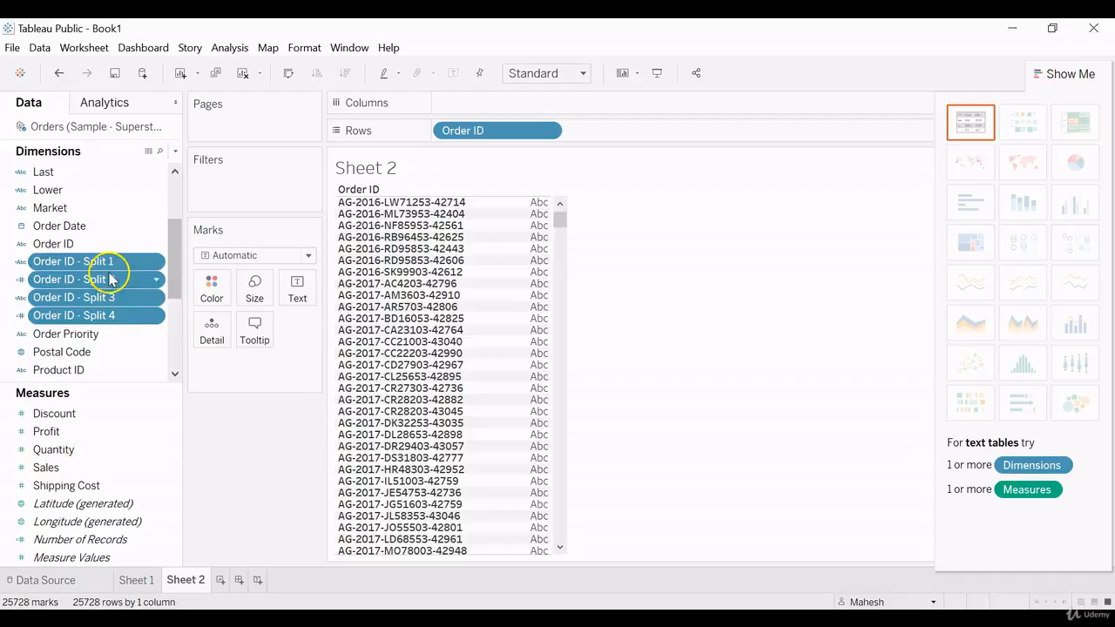
pyautogui.moveTo(109, 278); pyautogui.dragTo(668, 130)
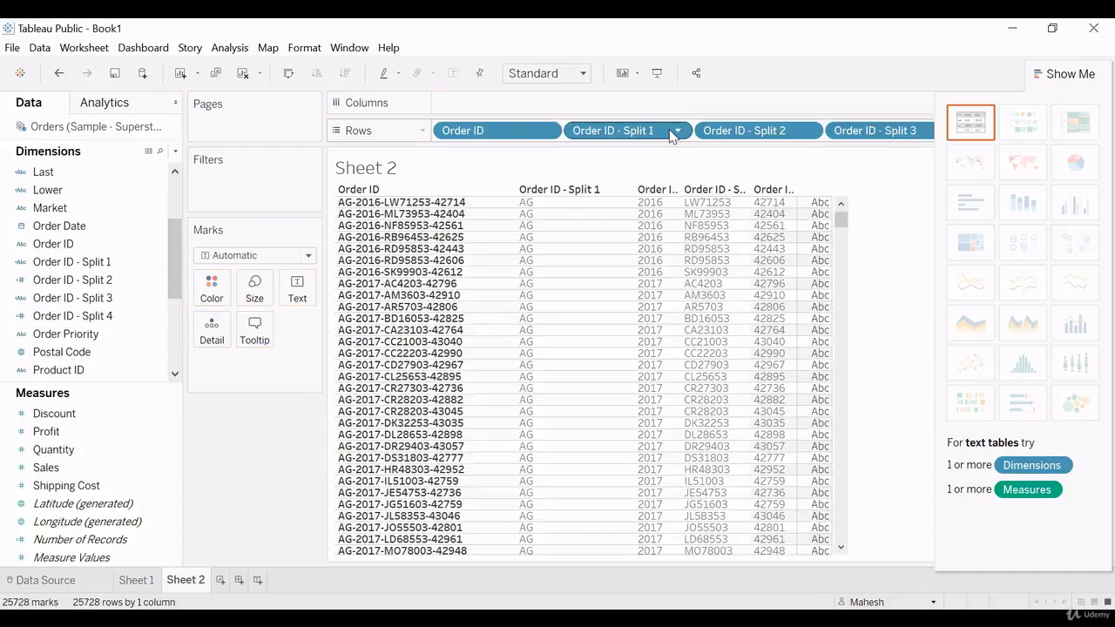